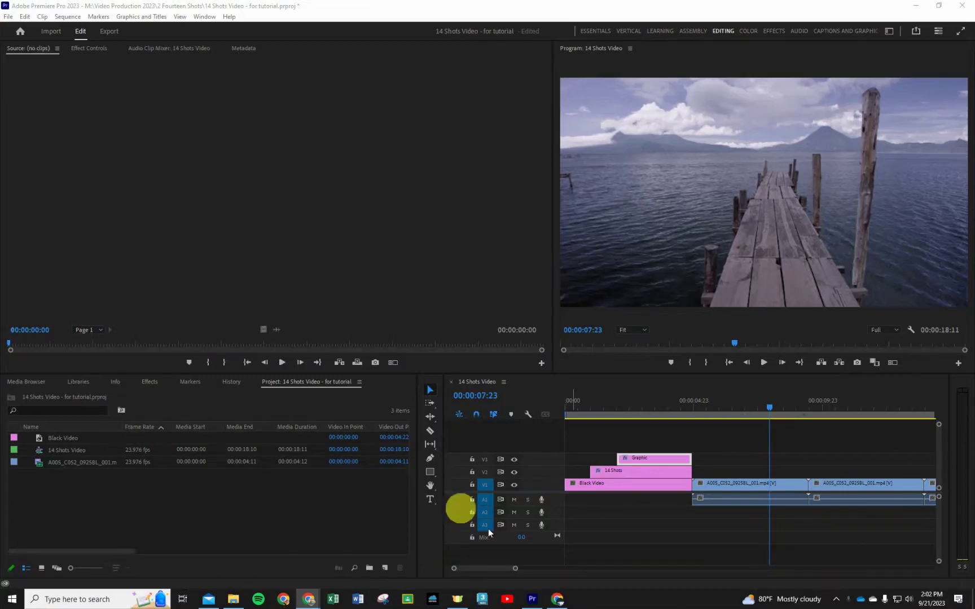
- Move the playhead to 00:00:04:01 over the titles and switch to the Video Production 2023 folder in File Explorer
drag(770, 407, 670, 435)
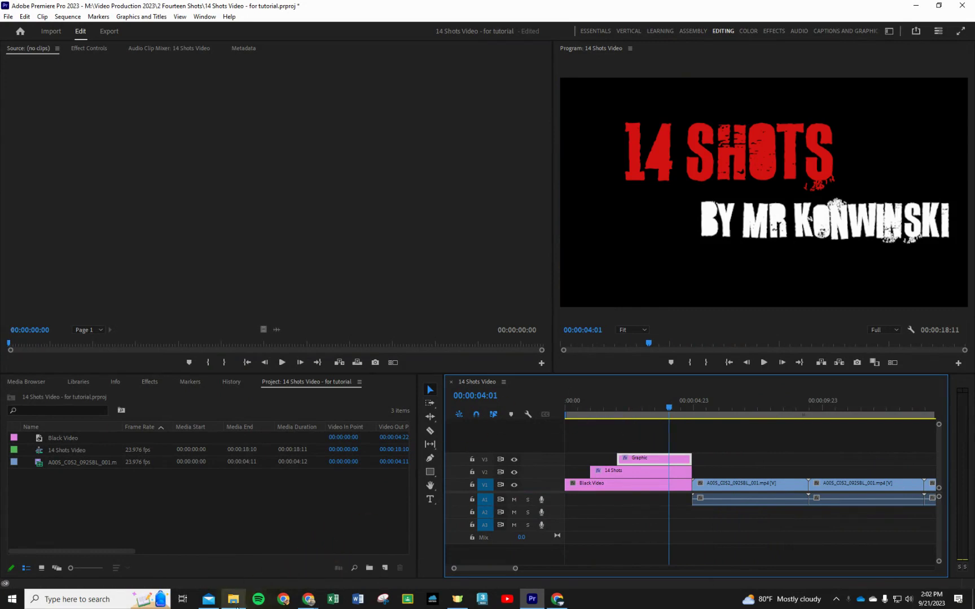
mouse_move(236, 605)
click(234, 558)
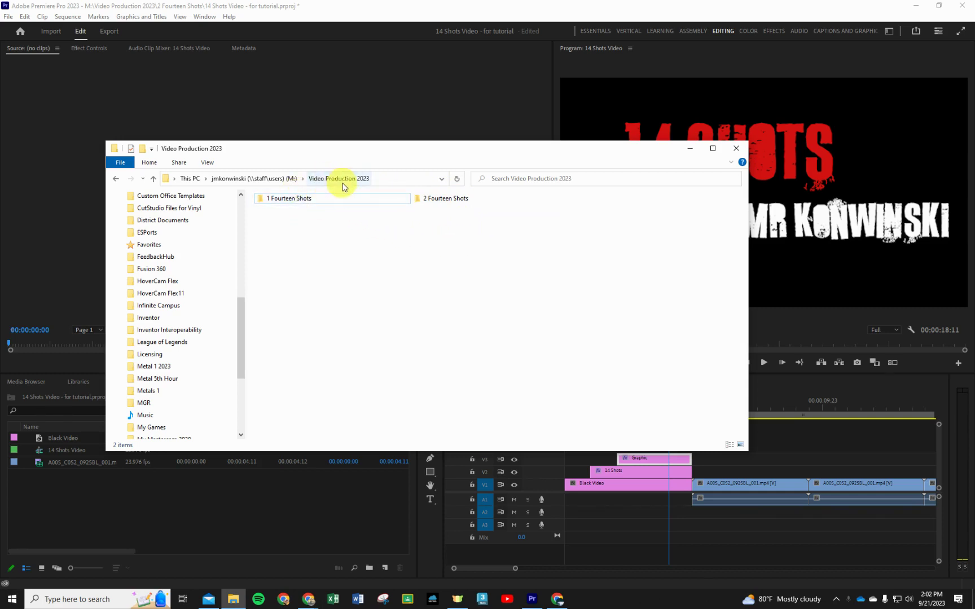
- Look inside the 1 Fourteen Shots folder and return to the Video Production 2023 folder
click(288, 200)
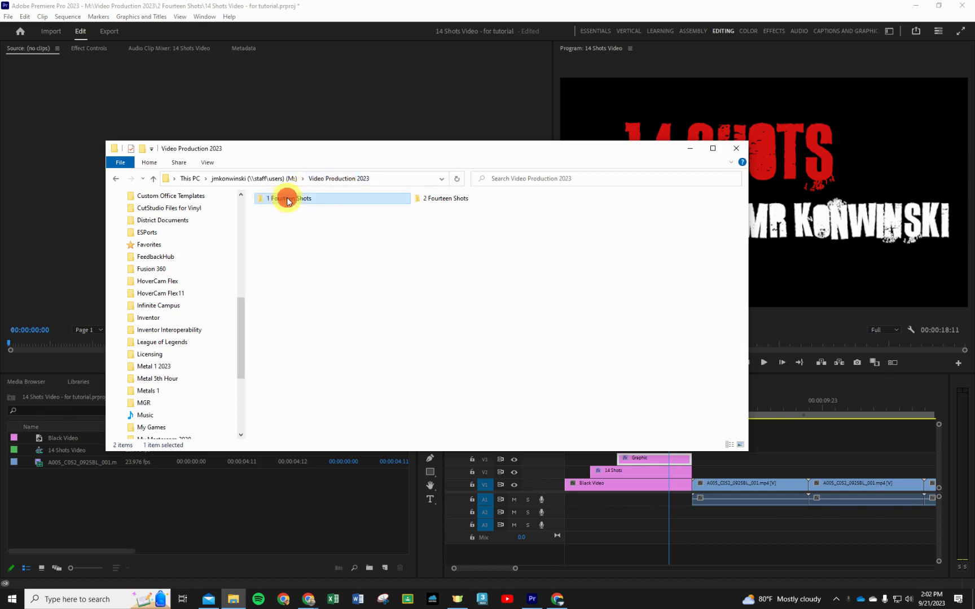
double_click(303, 201)
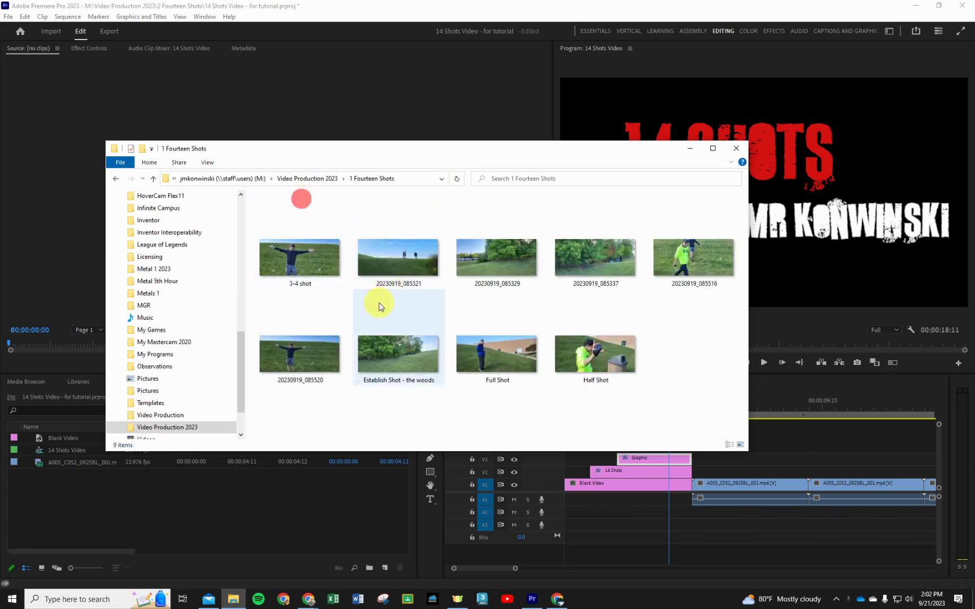
key(alt+Left)
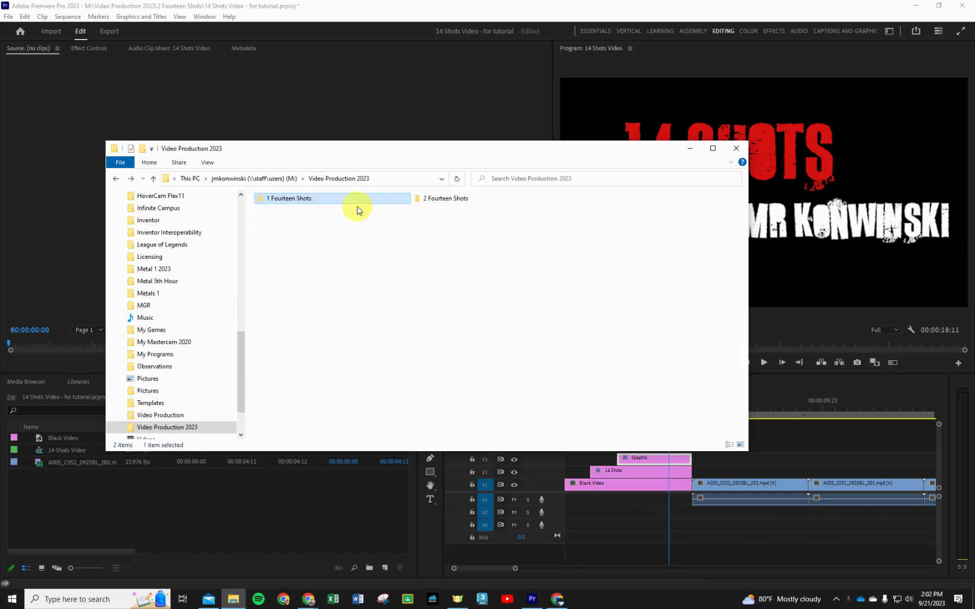
- Open the 2 Fourteen Shots folder, look through its files and maximize the window
double_click(448, 198)
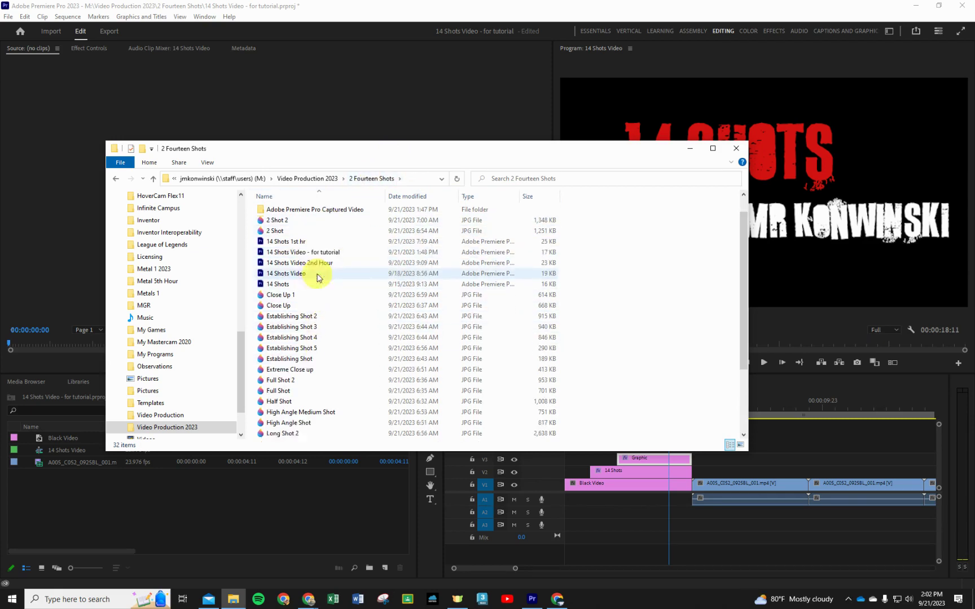
scroll(320, 277, down, 4)
scroll(333, 359, up, 3)
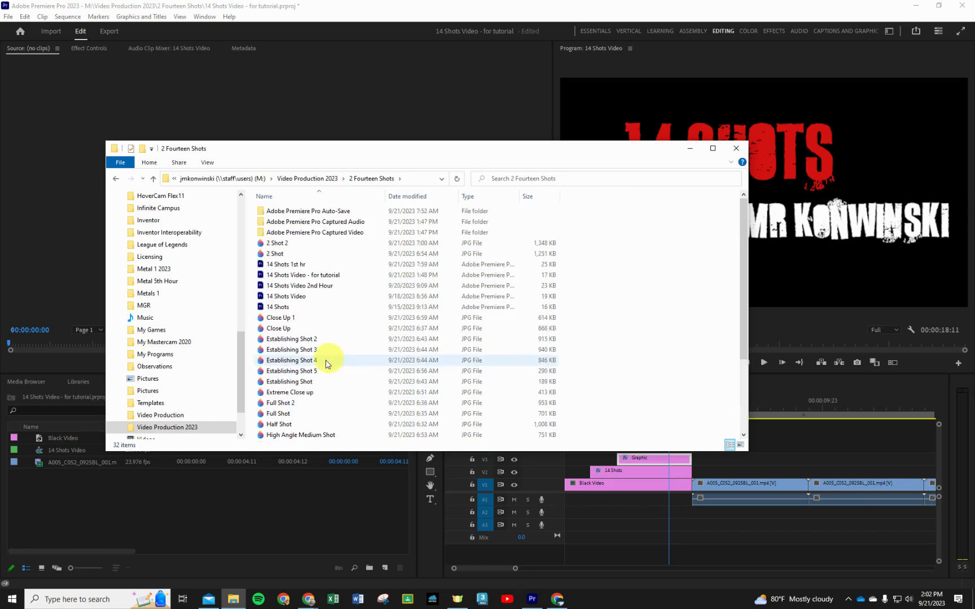
click(713, 149)
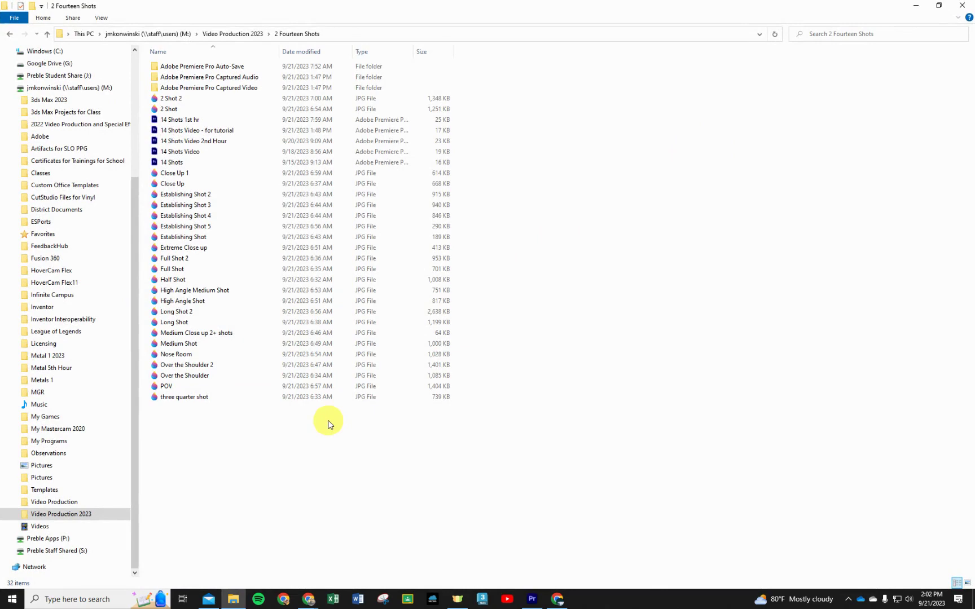
- Try different icon sizes for the files in the 2 Fourteen Shots folder and set the view to Large icons
ctrl+scroll(345, 443, up, 3)
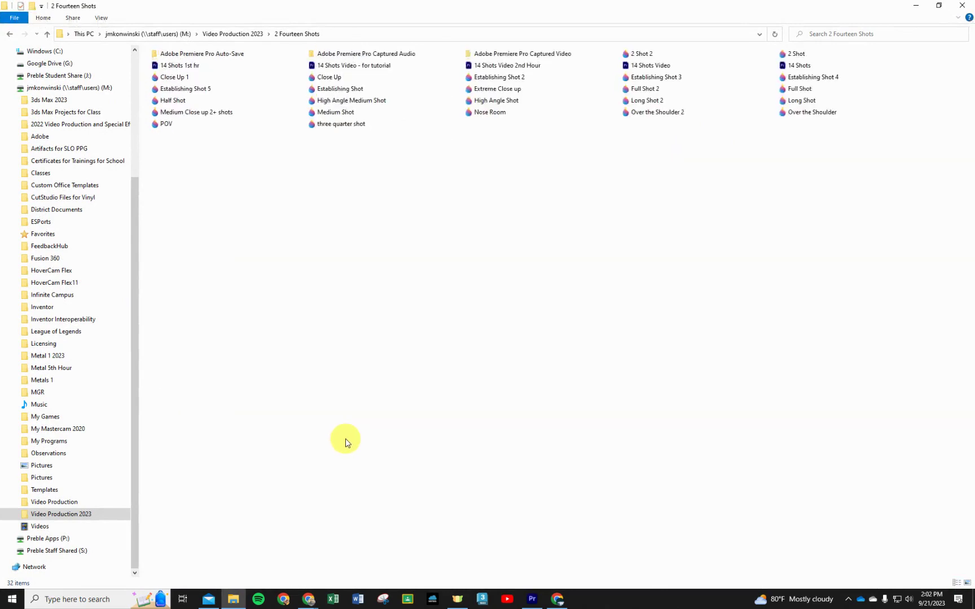
ctrl+scroll(346, 443, up, 3)
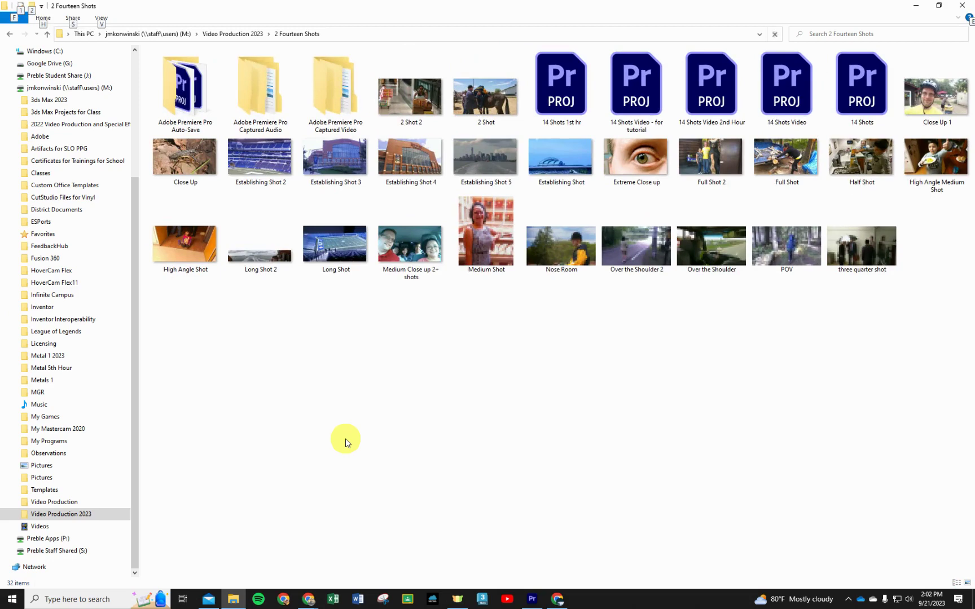
ctrl+scroll(345, 442, down, 3)
ctrl+scroll(345, 442, up, 2)
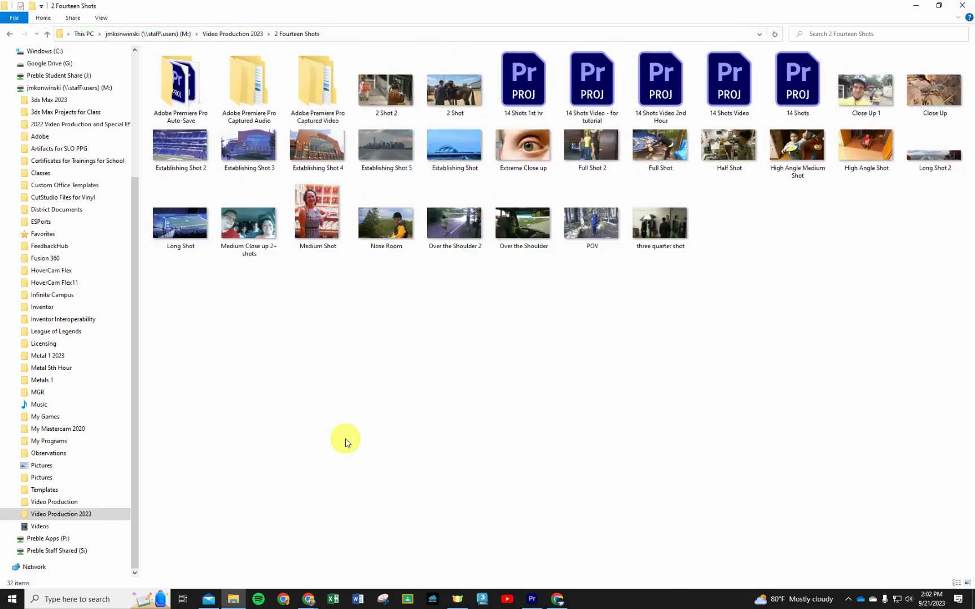
ctrl+scroll(346, 443, down, 3)
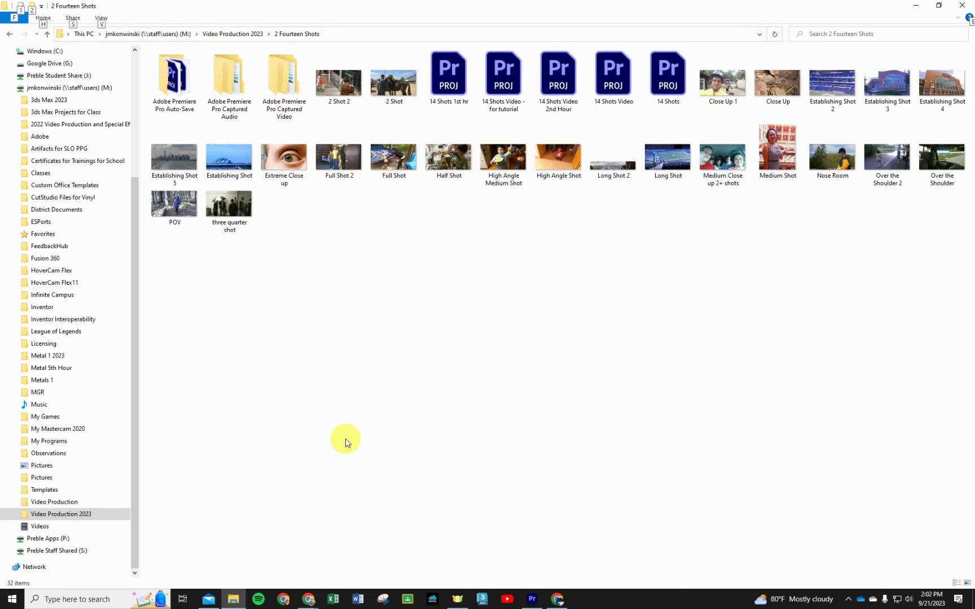
ctrl+scroll(347, 443, down, 1)
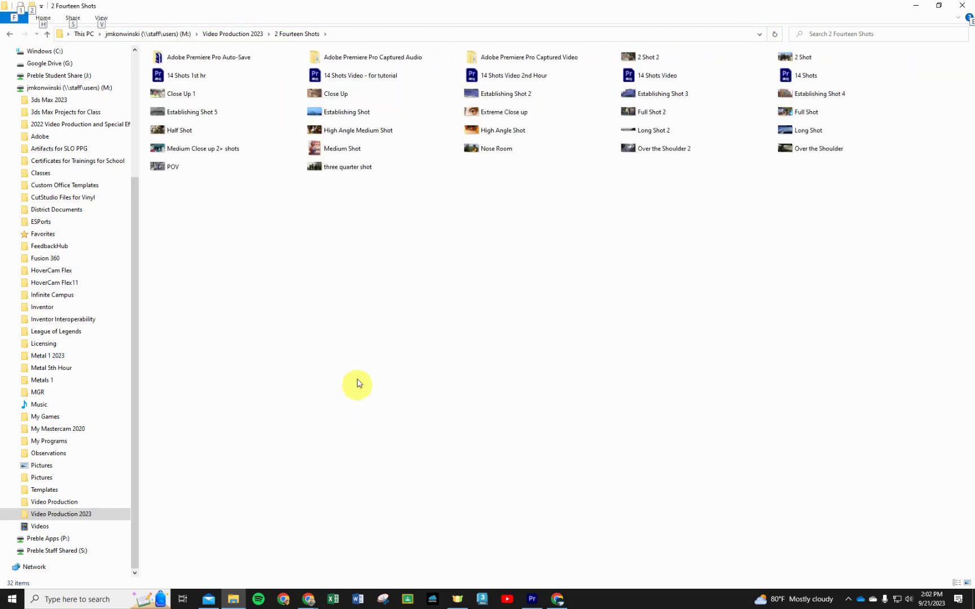
right_click(365, 287)
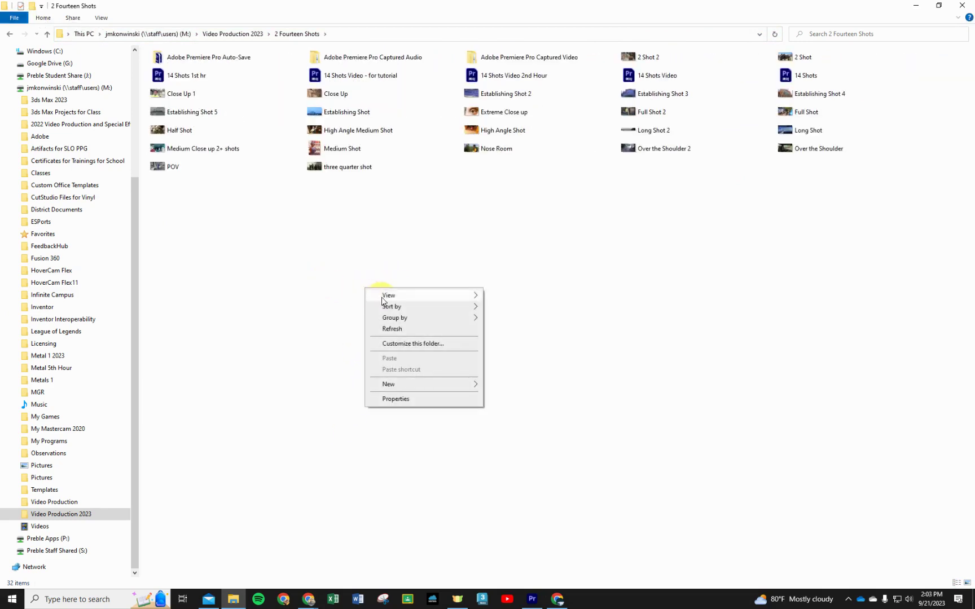
mouse_move(434, 296)
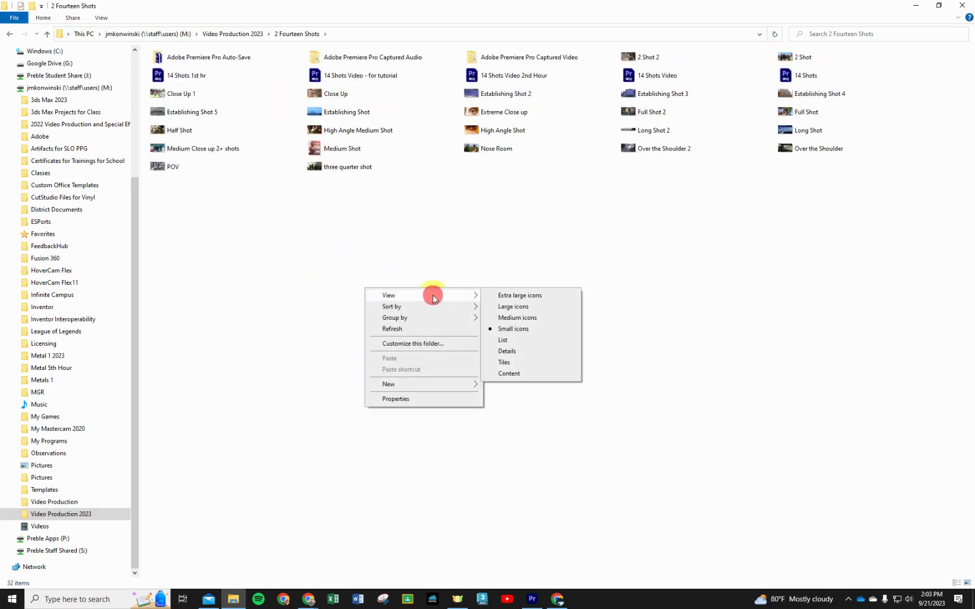
click(539, 307)
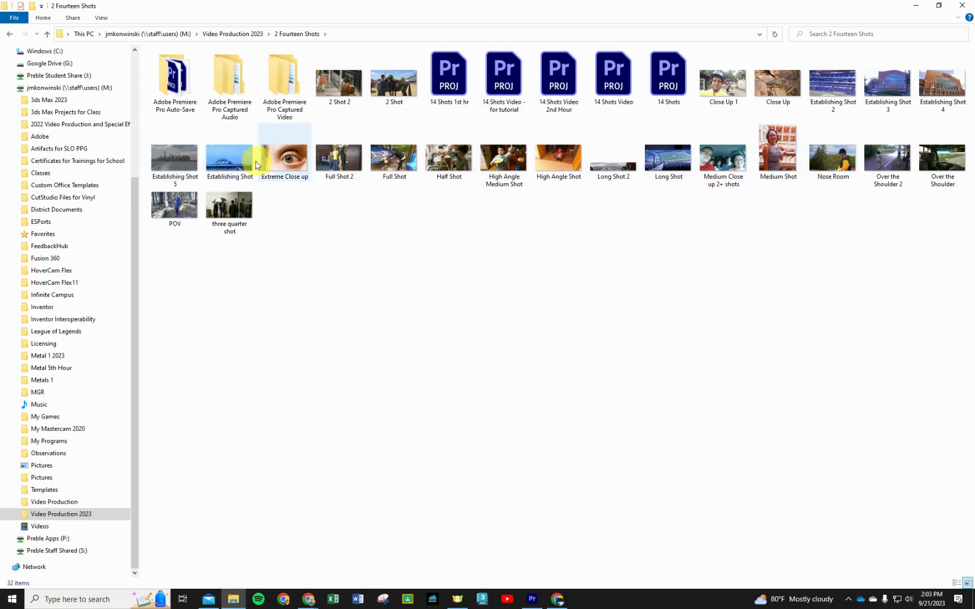
- Open the Establishing Shot 5 image to view it and close it again
click(180, 164)
double_click(181, 164)
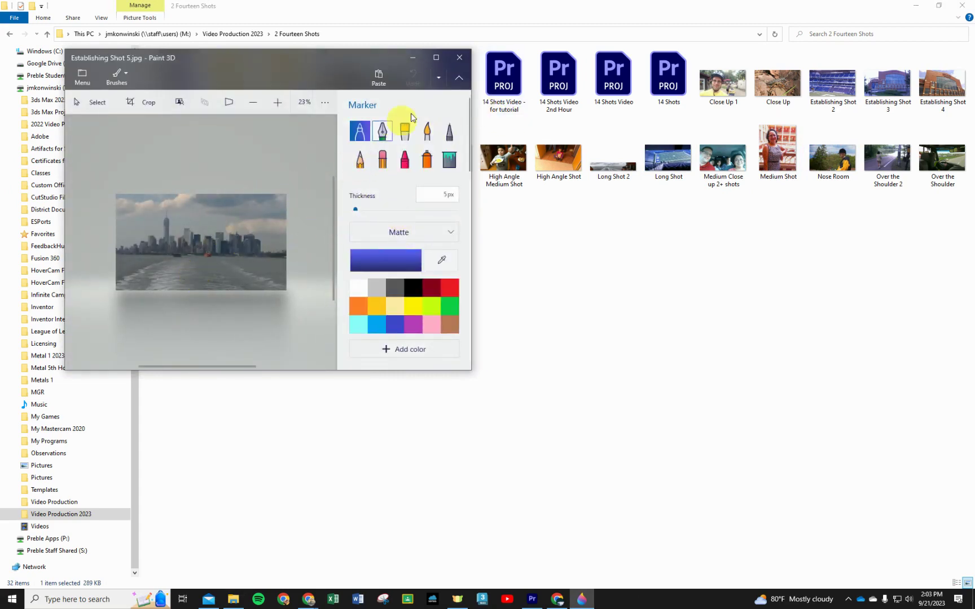
click(462, 56)
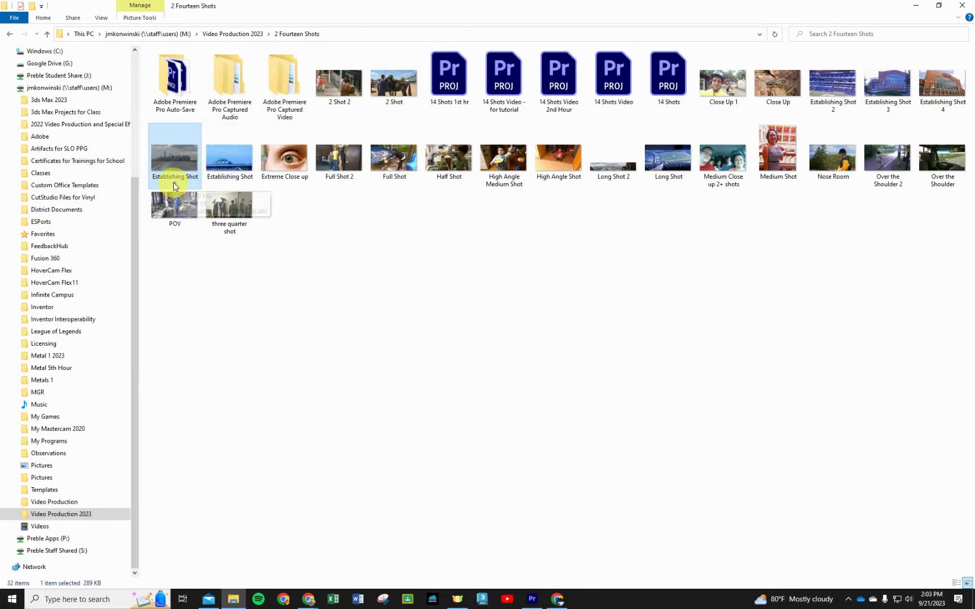
- Open the names of the Establishing Shot 5 and Establishing Shot images for editing and leave without entering new names
right_click(172, 182)
click(225, 439)
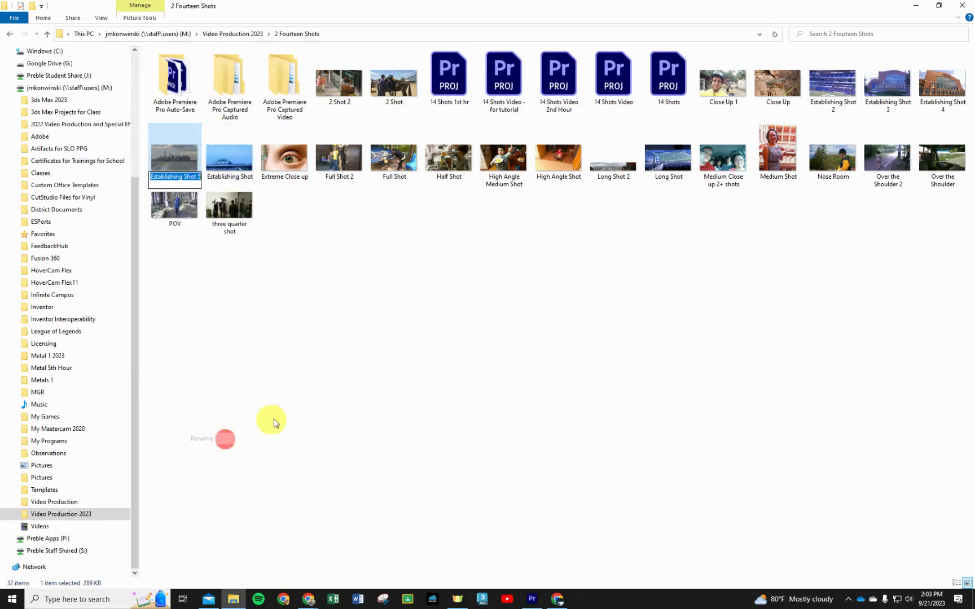
click(293, 354)
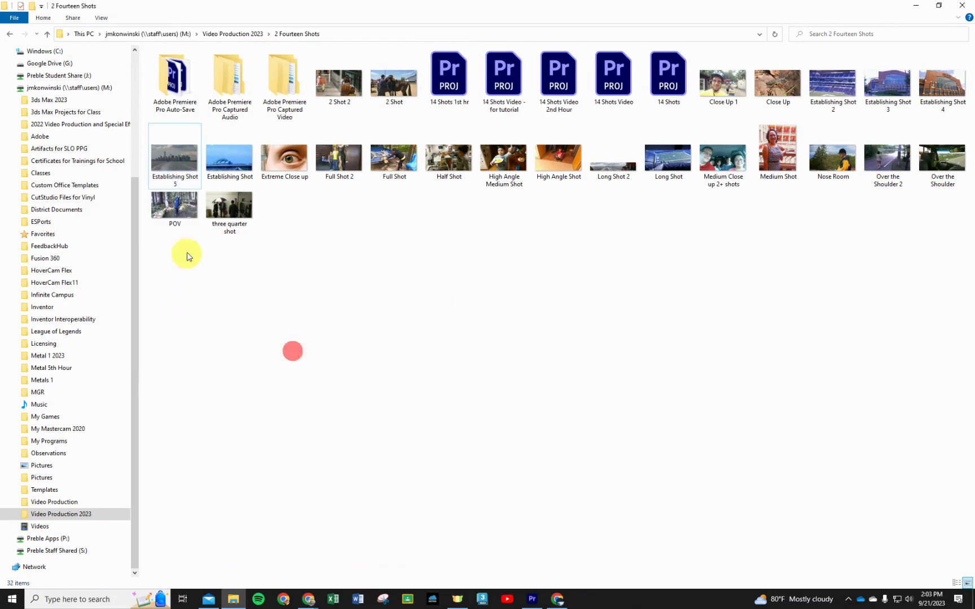
click(228, 179)
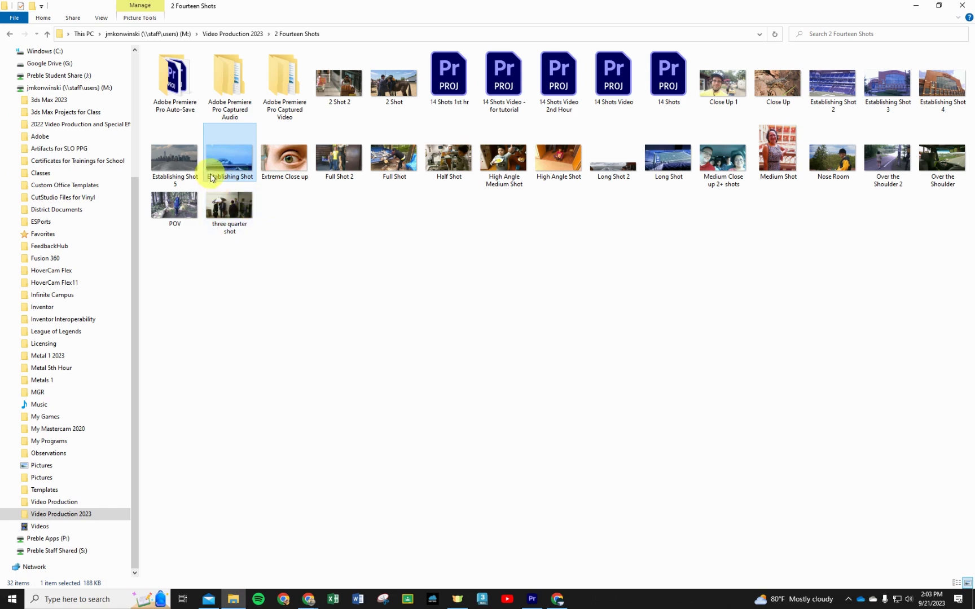
click(224, 178)
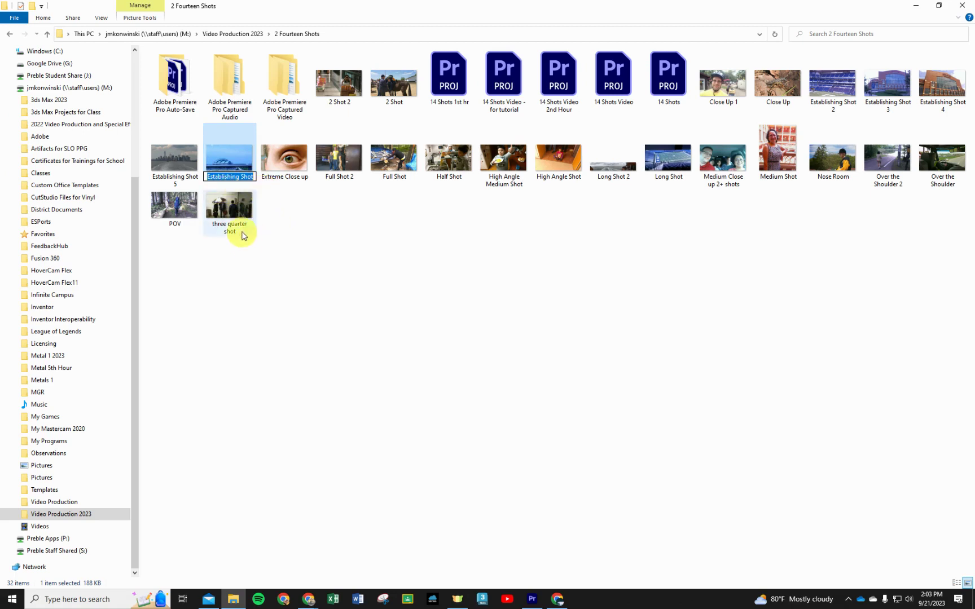
click(309, 224)
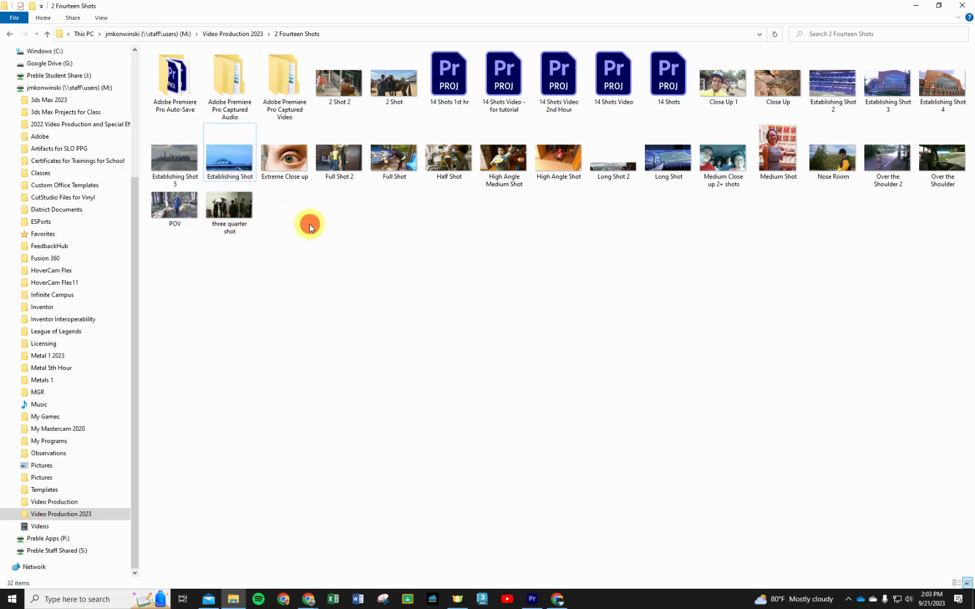
- Minimize File Explorer to return to Premiere Pro and choose the Editing workspace
click(920, 8)
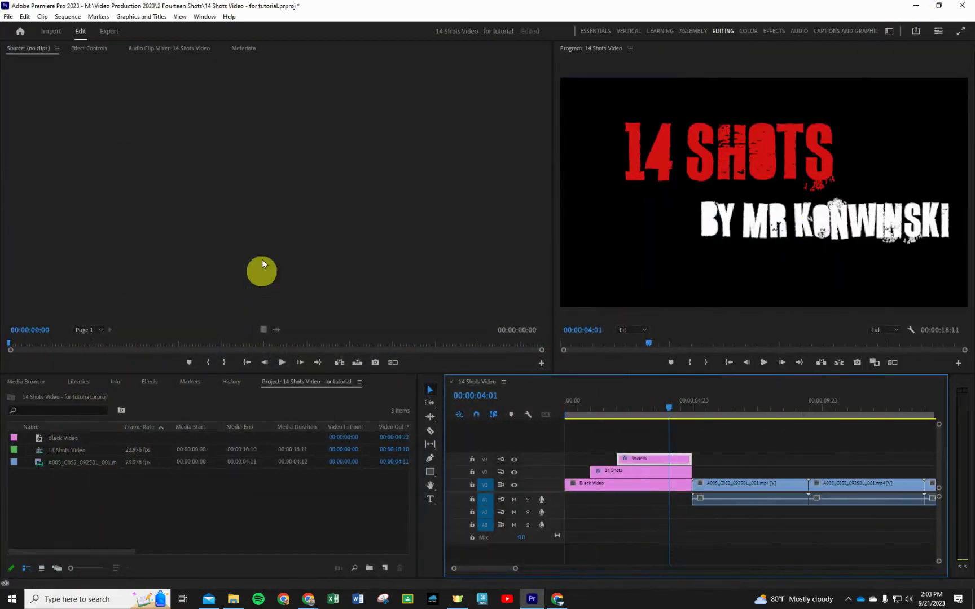
click(210, 20)
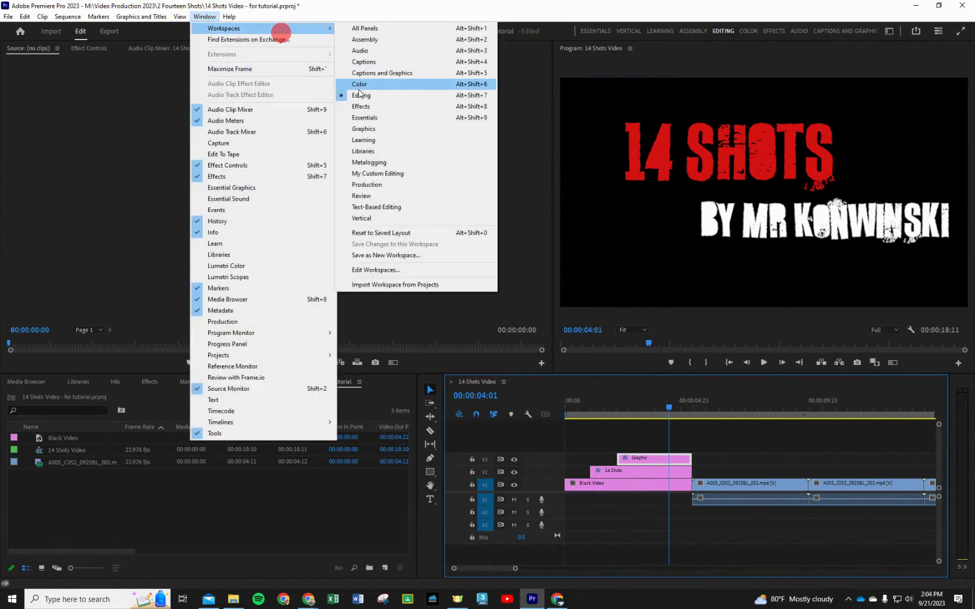
click(362, 95)
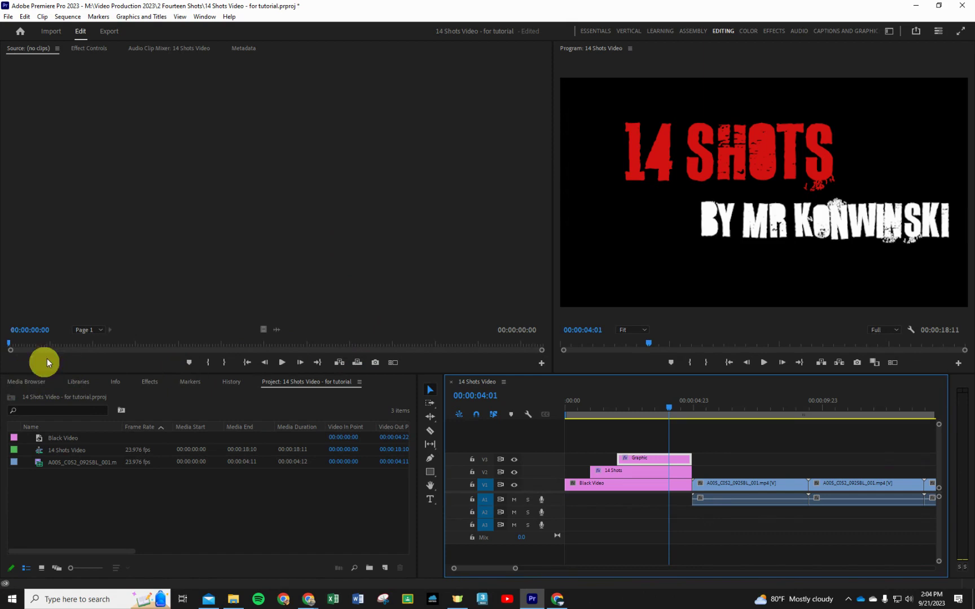
- Check which panels are enabled in the workspace and bring up the Media Browser
click(204, 17)
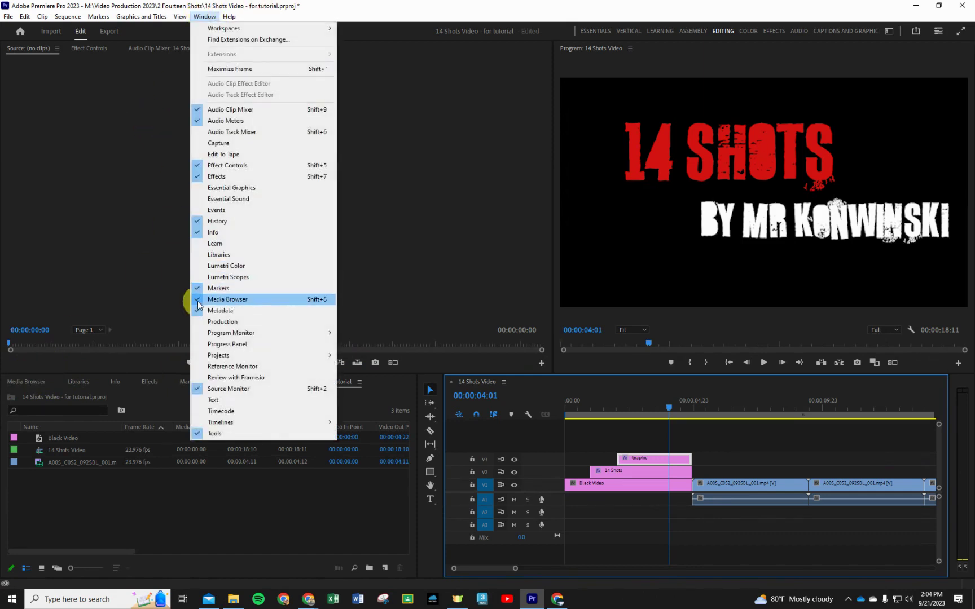
click(129, 329)
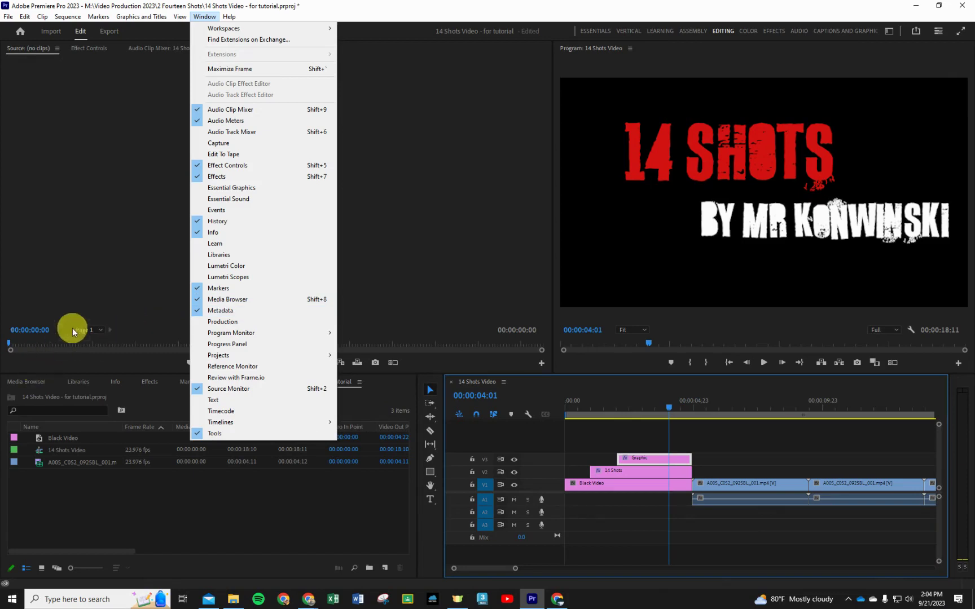
click(97, 269)
click(28, 383)
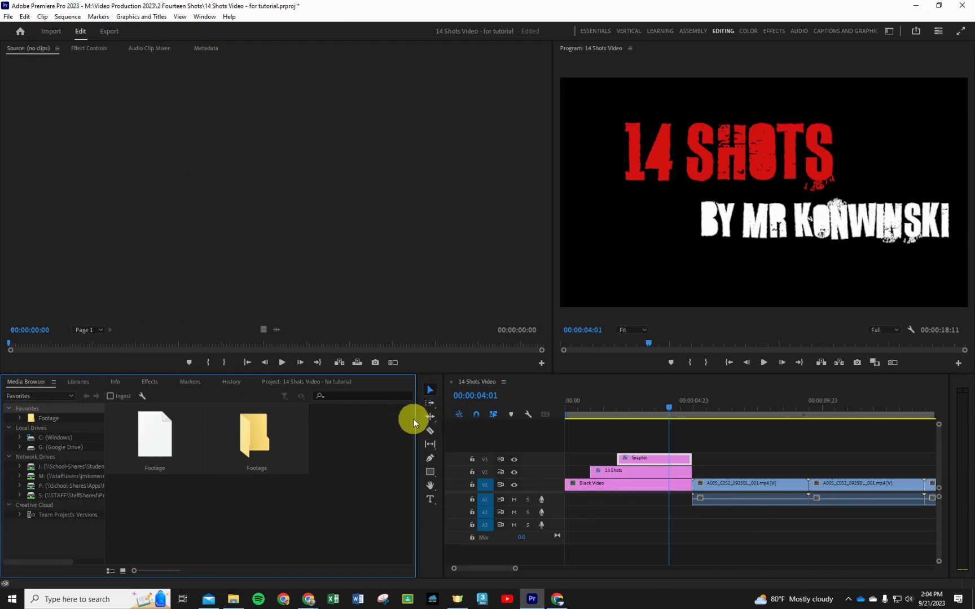
- Narrow the Media Browser panel group and list the panels hidden by the reduced width
drag(414, 418, 152, 433)
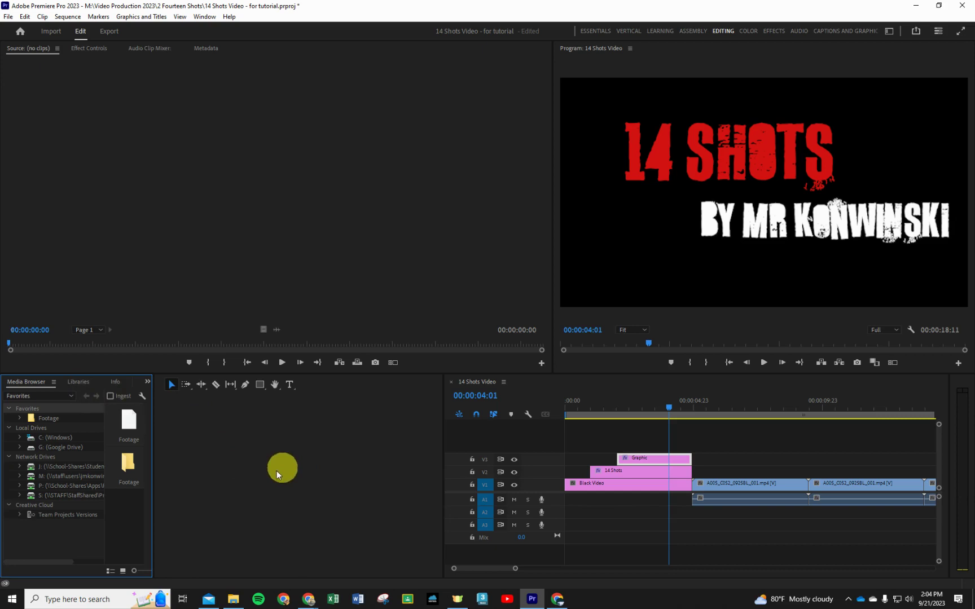
click(149, 382)
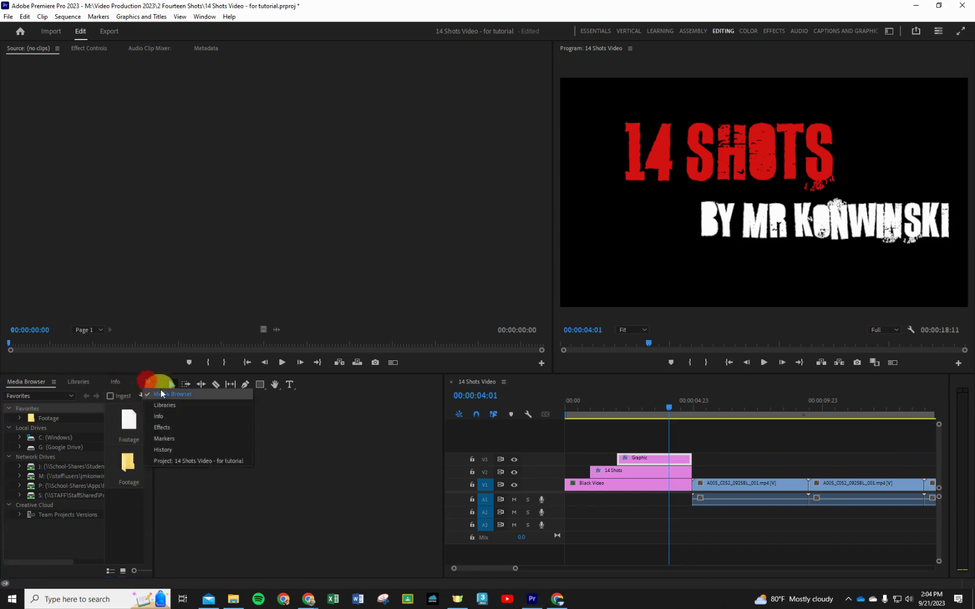
click(236, 512)
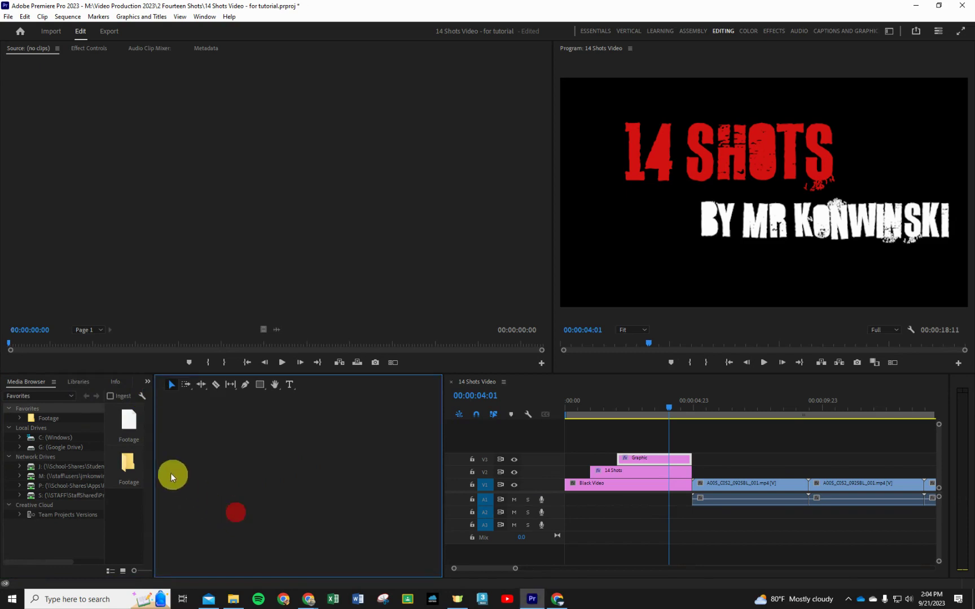
- Widen the Media Browser panel group well beyond its original width and show the project's media items
drag(157, 463, 625, 458)
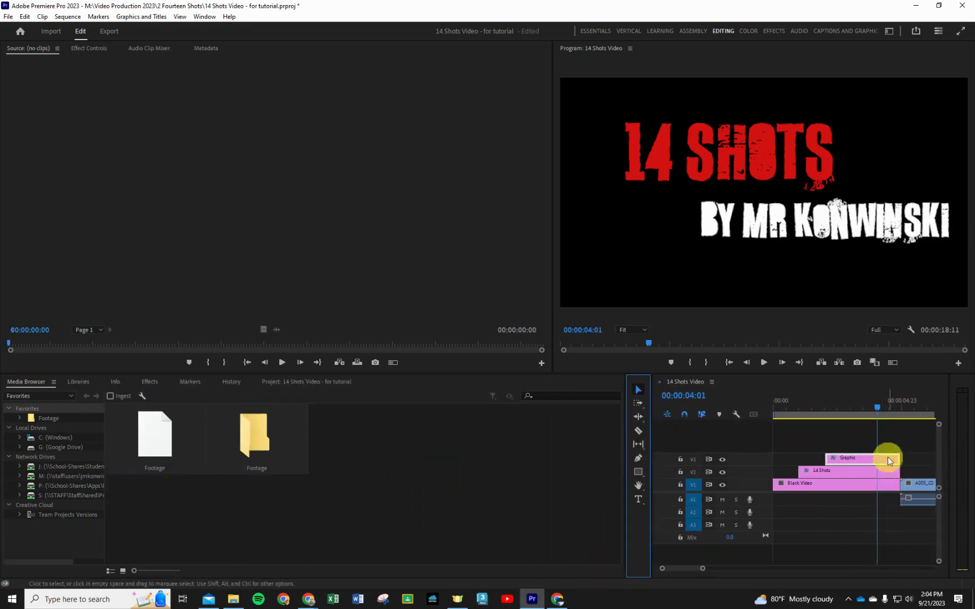
drag(812, 475, 811, 474)
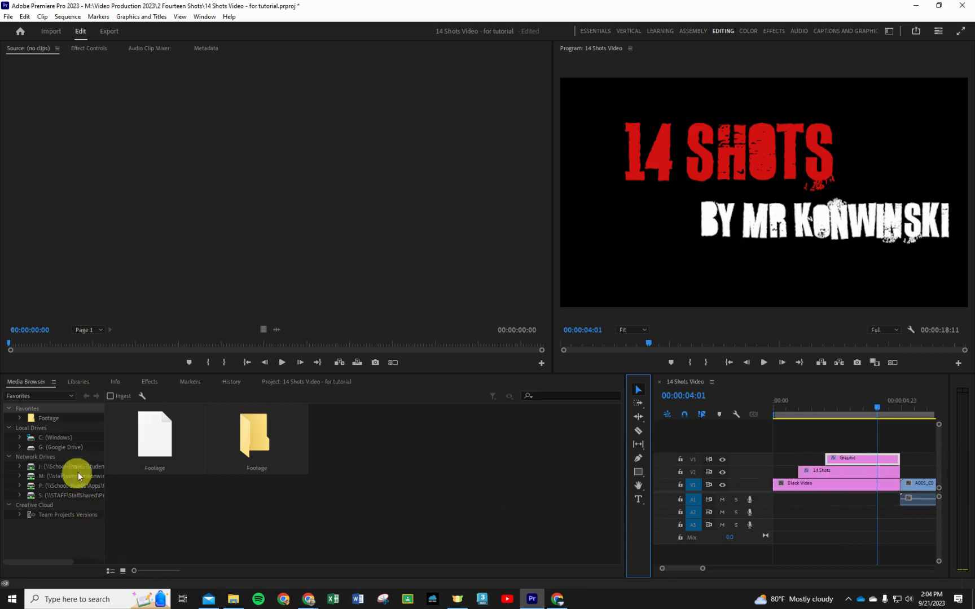
click(279, 380)
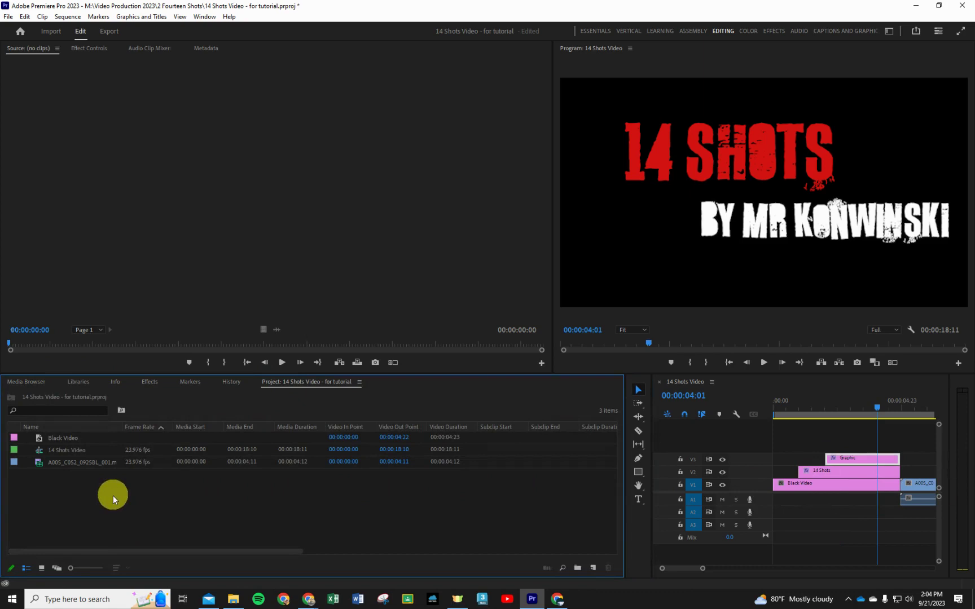
- Compare the List and Icon views of the project's media items and leave them in Icon view
drag(917, 498, 914, 497)
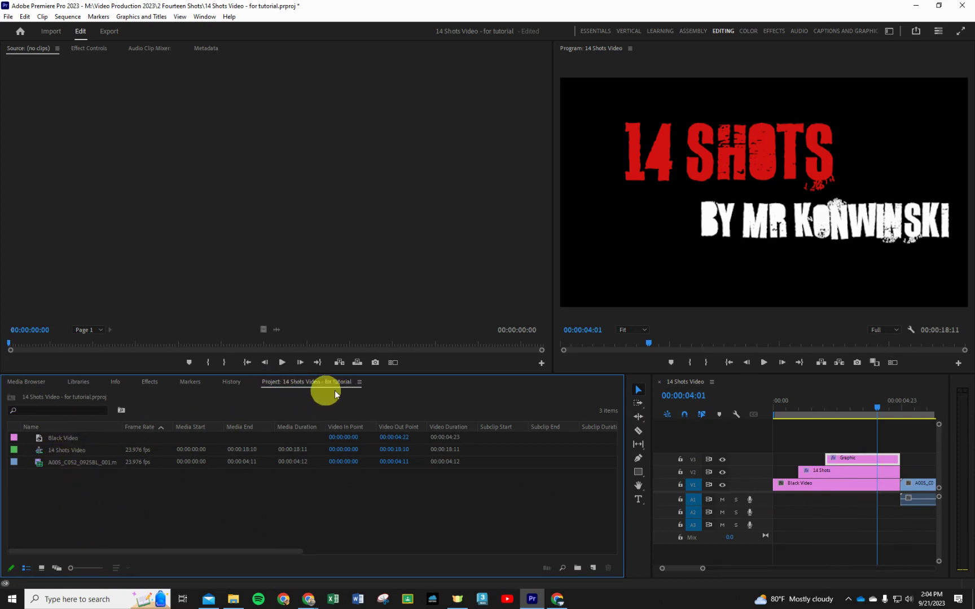
click(41, 567)
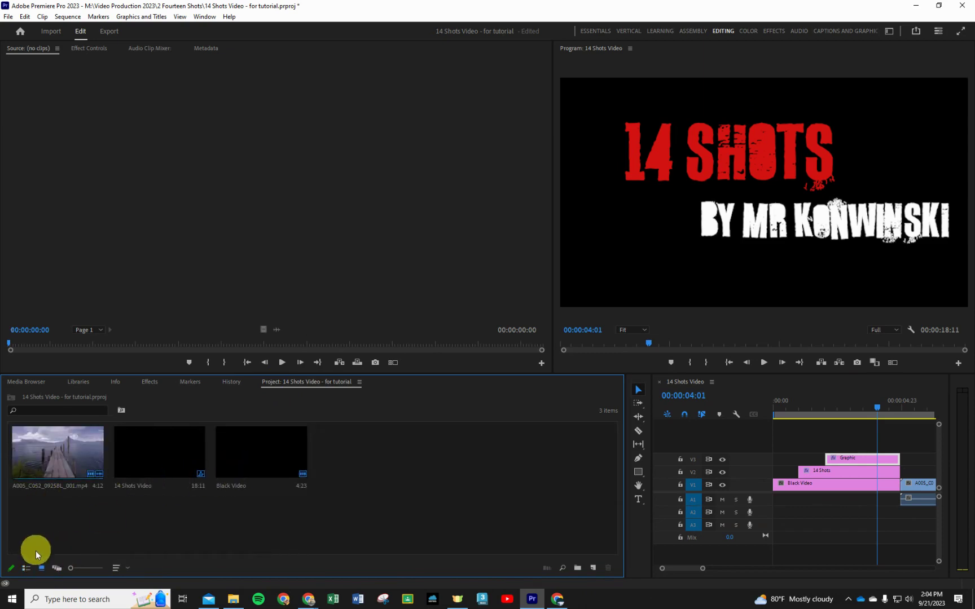
click(25, 568)
click(41, 568)
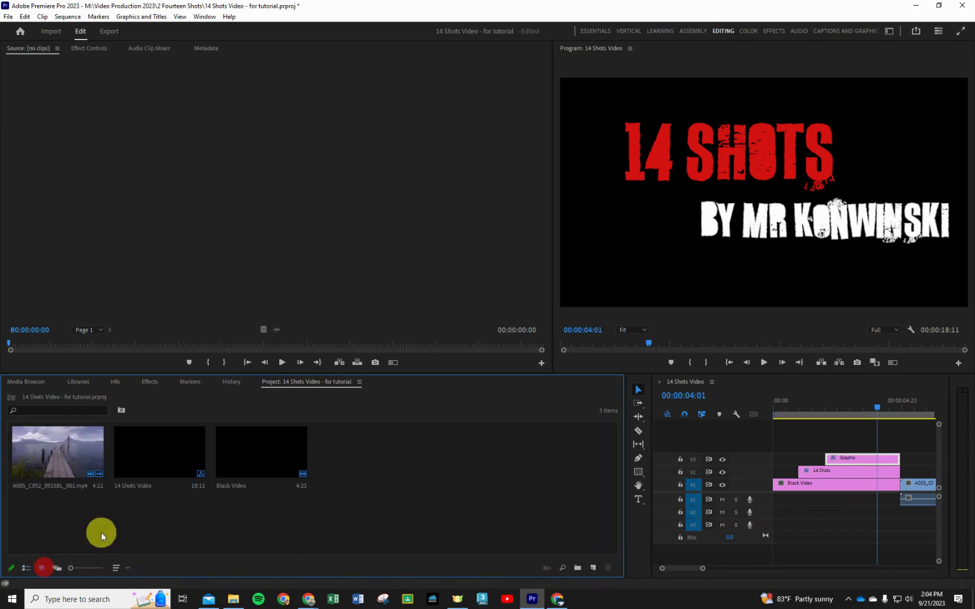
- Browse the M: network drive in the Media Browser to the 2 Fourteen Shots folder inside Video Production 2023
click(38, 383)
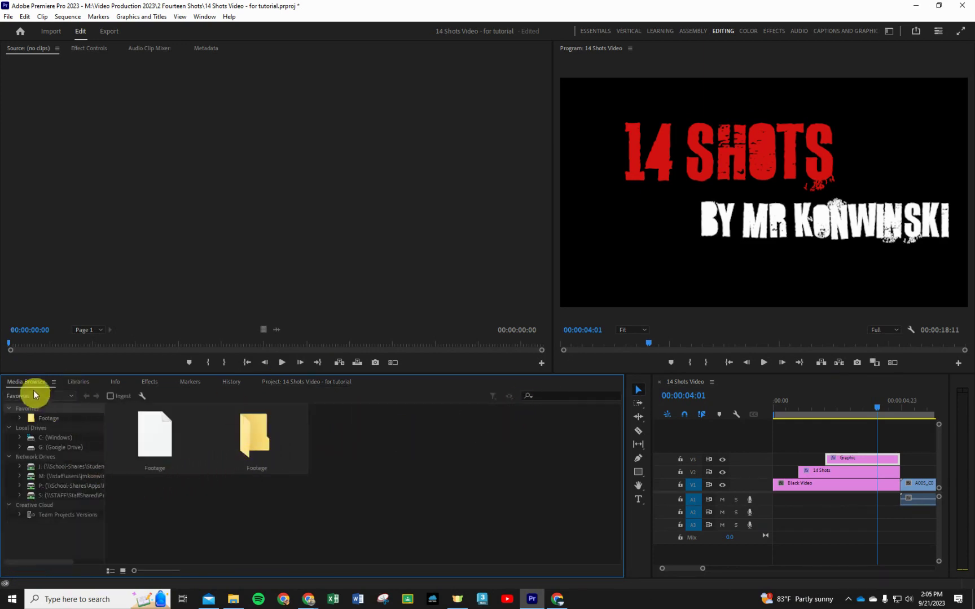
click(61, 476)
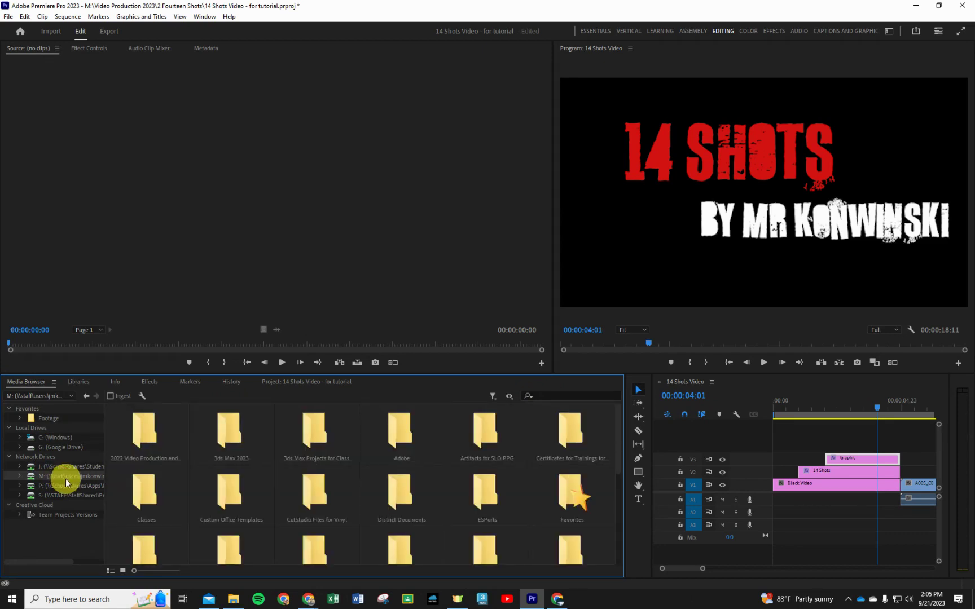
scroll(266, 507, down, 8)
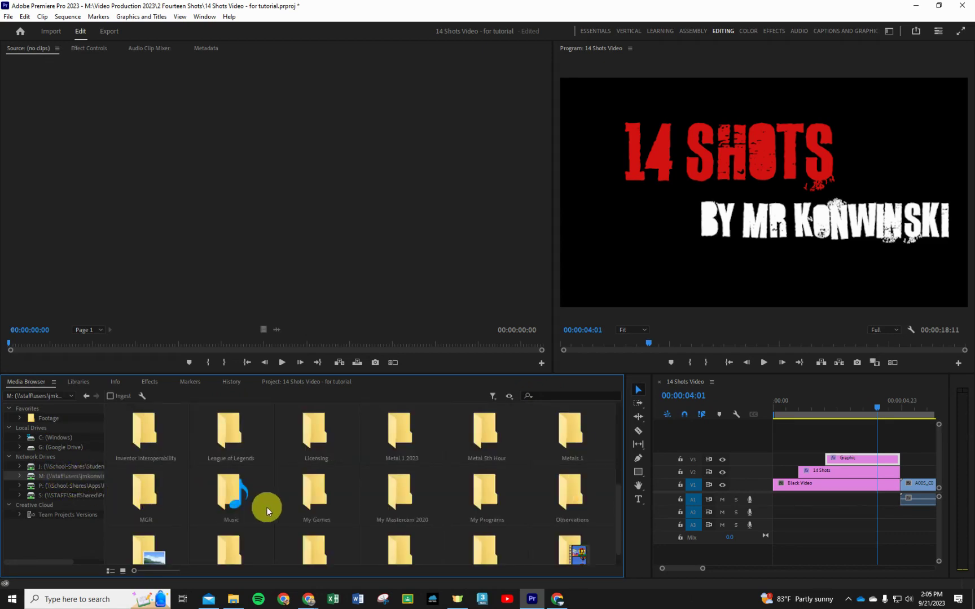
double_click(482, 544)
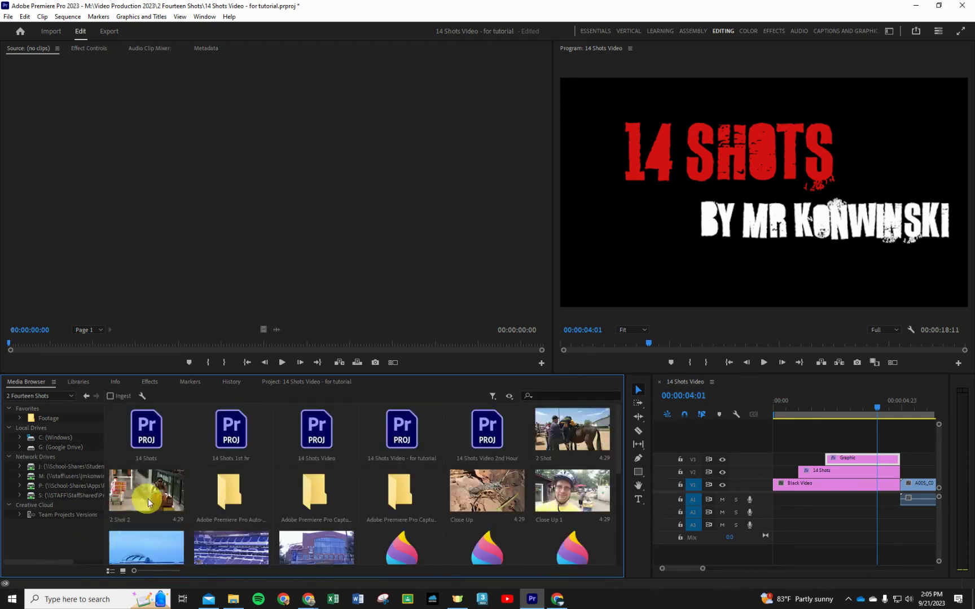
- Try selecting continuous ranges of shot images in the folder, such as Full Shot to three quarter shot, and clear the selection
scroll(423, 469, down, 2)
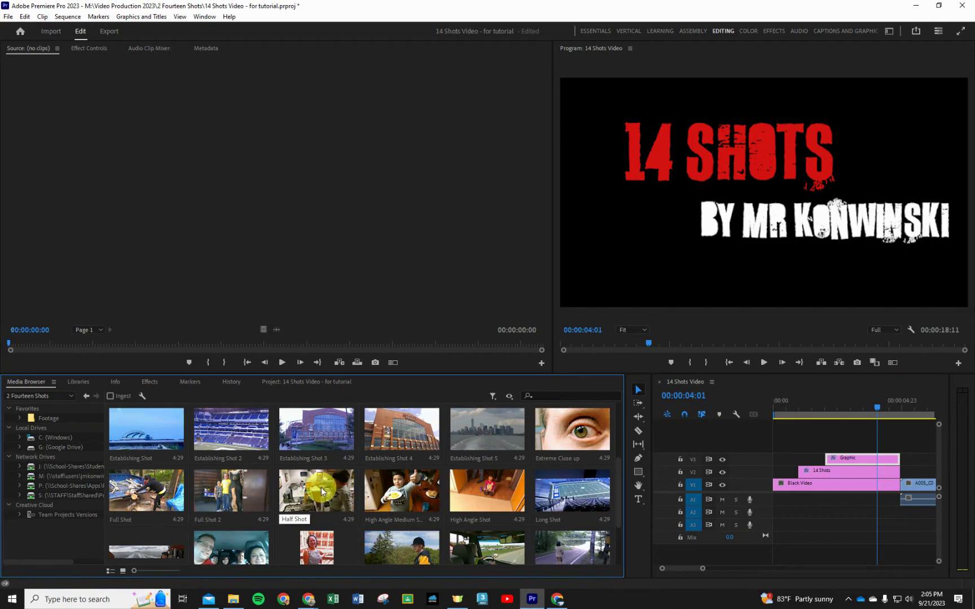
scroll(277, 492, up, 2)
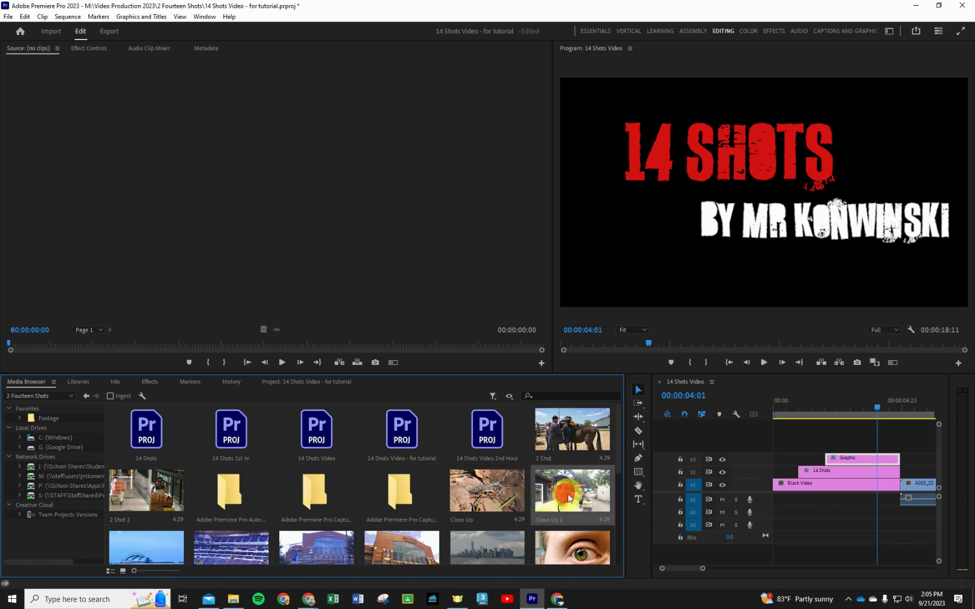
scroll(465, 519, down, 1)
scroll(465, 518, down, 1)
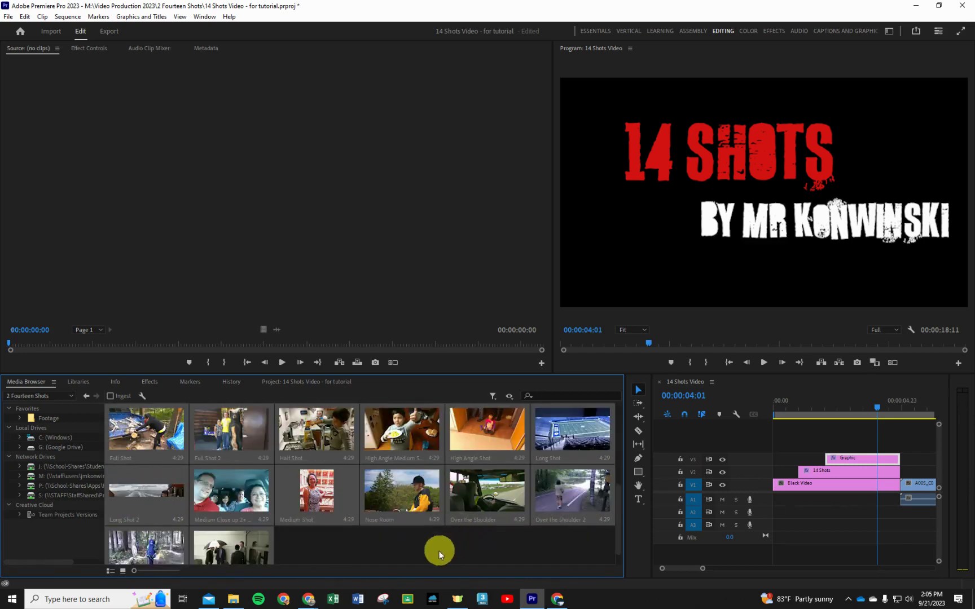
scroll(438, 555, down, 1)
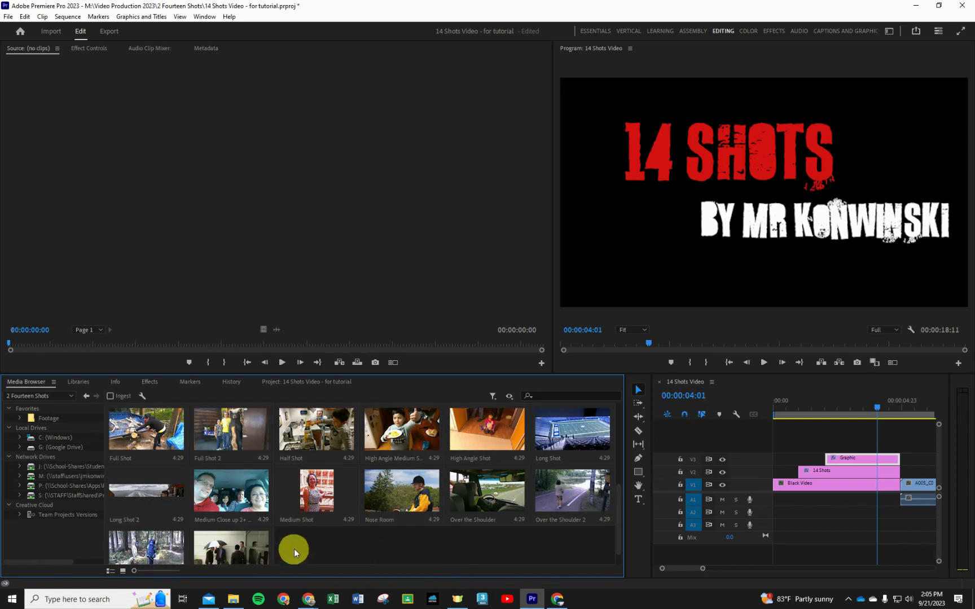
click(140, 429)
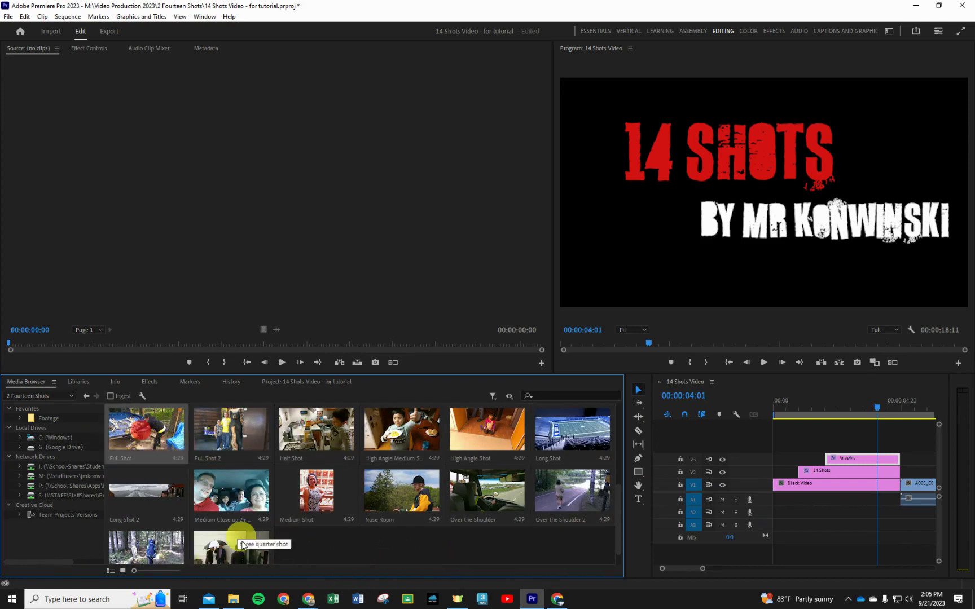
shift+click(242, 546)
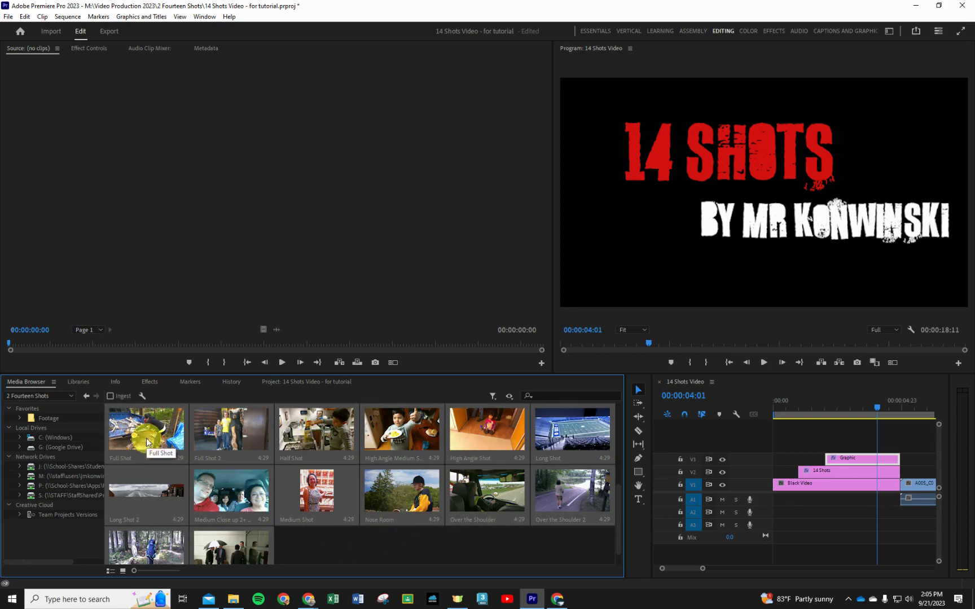
click(312, 553)
- Select the Close Up, Establishing Shot 5, Establishing Shot 4 and Establishing Shot 3 images individually
scroll(284, 529, up, 2)
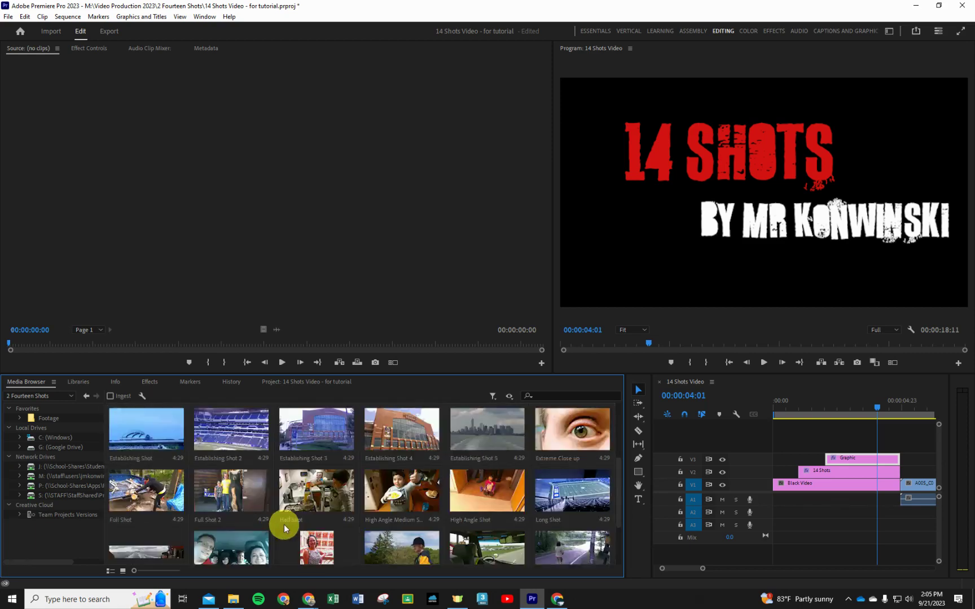
scroll(288, 522, up, 1)
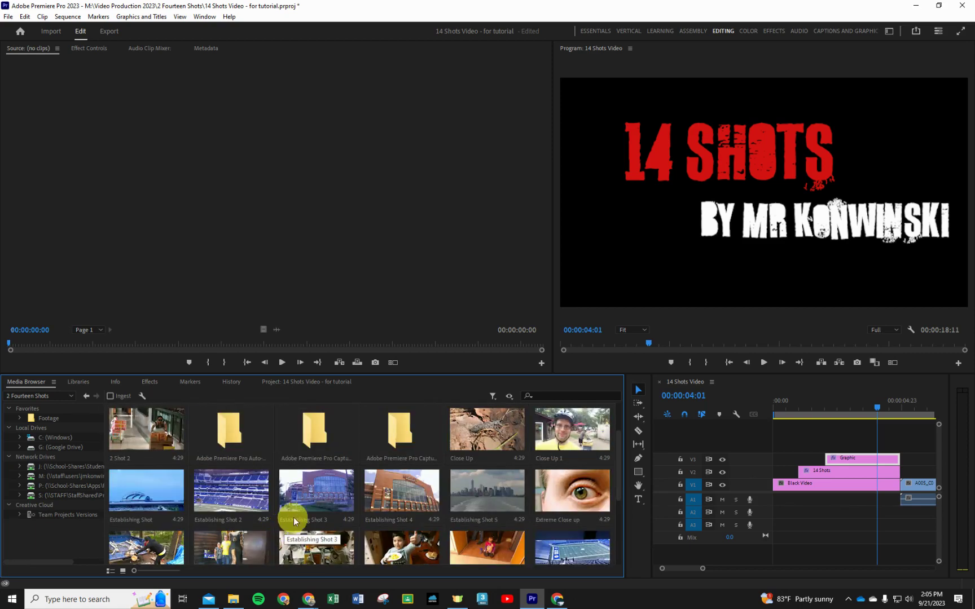
click(496, 433)
ctrl+click(500, 478)
ctrl+click(432, 496)
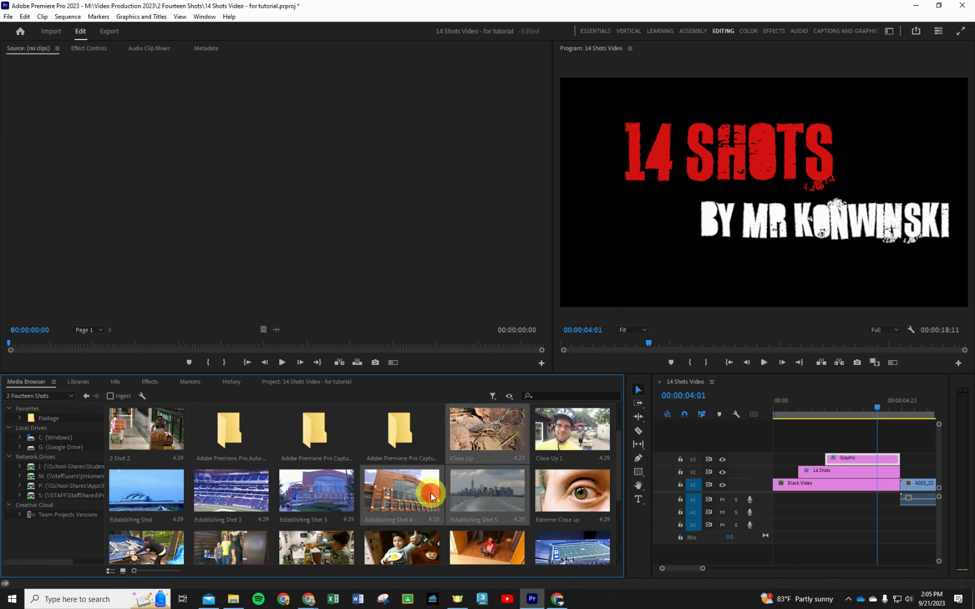
ctrl+click(341, 497)
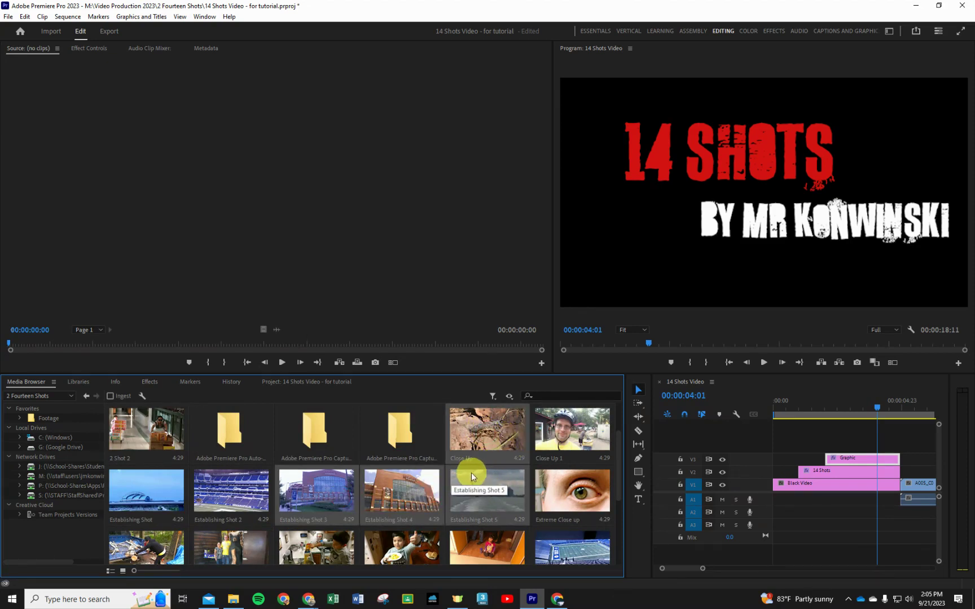
- Add the remaining images except Establishing Shot and Establishing Shot 2 to the selection, and import all selected images into the project
scroll(473, 472, up, 1)
scroll(508, 468, down, 3)
scroll(501, 453, up, 2)
scroll(486, 438, down, 2)
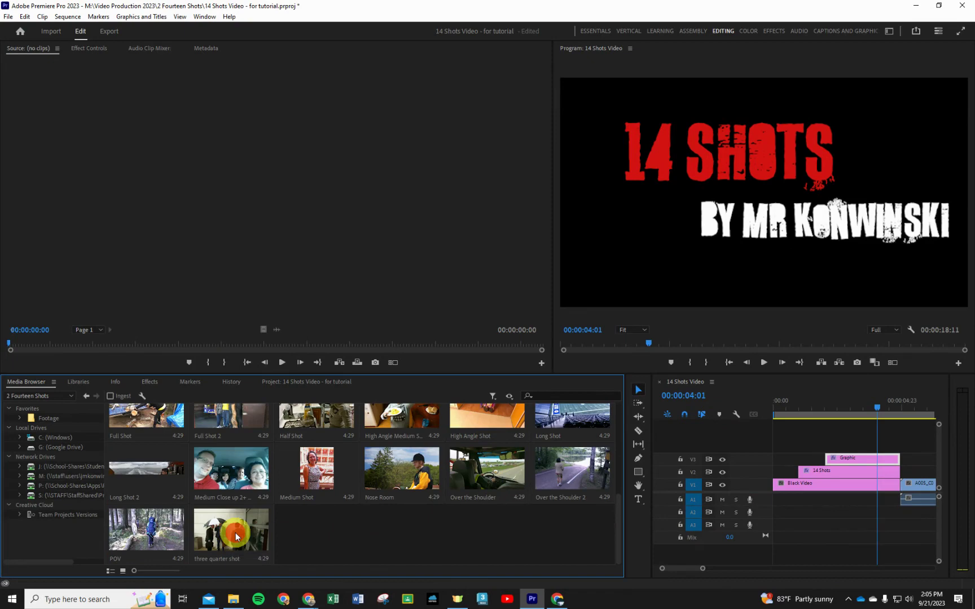
scroll(387, 541, up, 4)
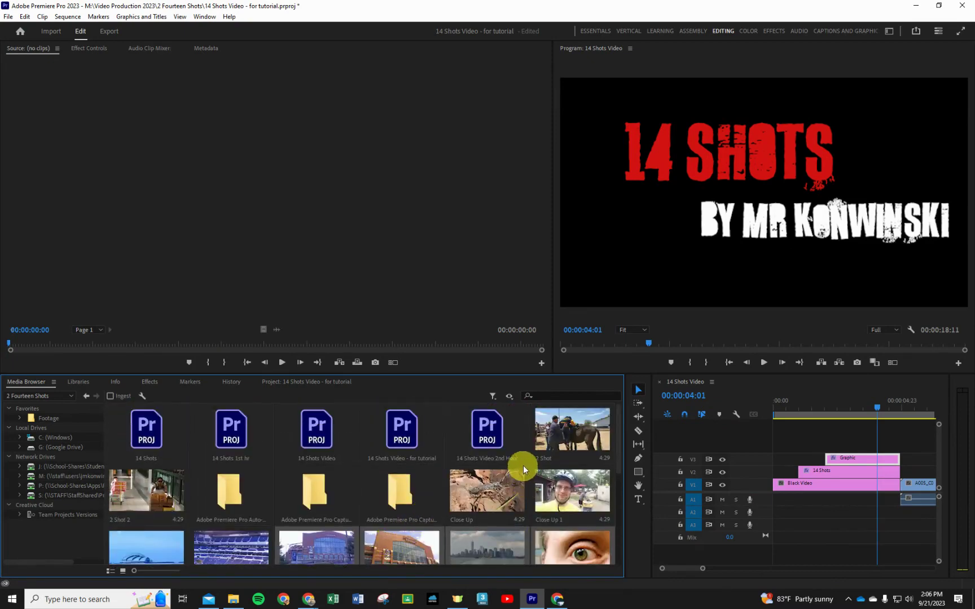
click(573, 437)
ctrl+click(570, 489)
ctrl+click(498, 491)
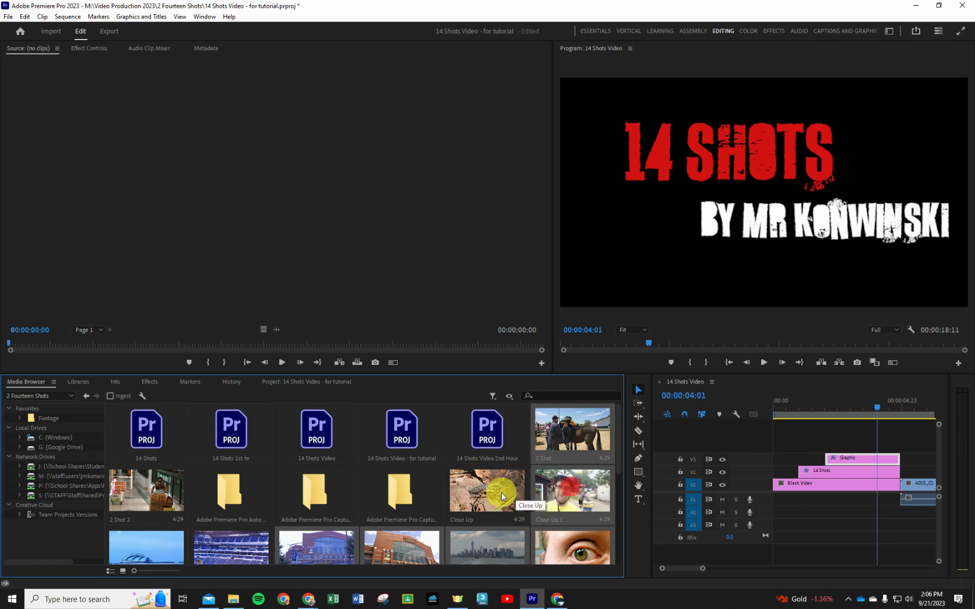
ctrl+click(135, 495)
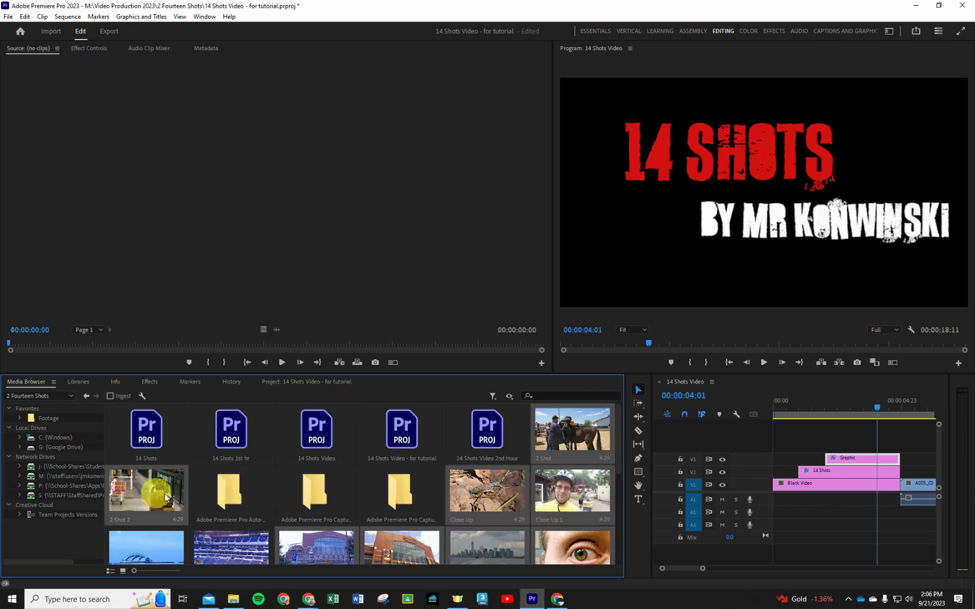
scroll(365, 511, down, 2)
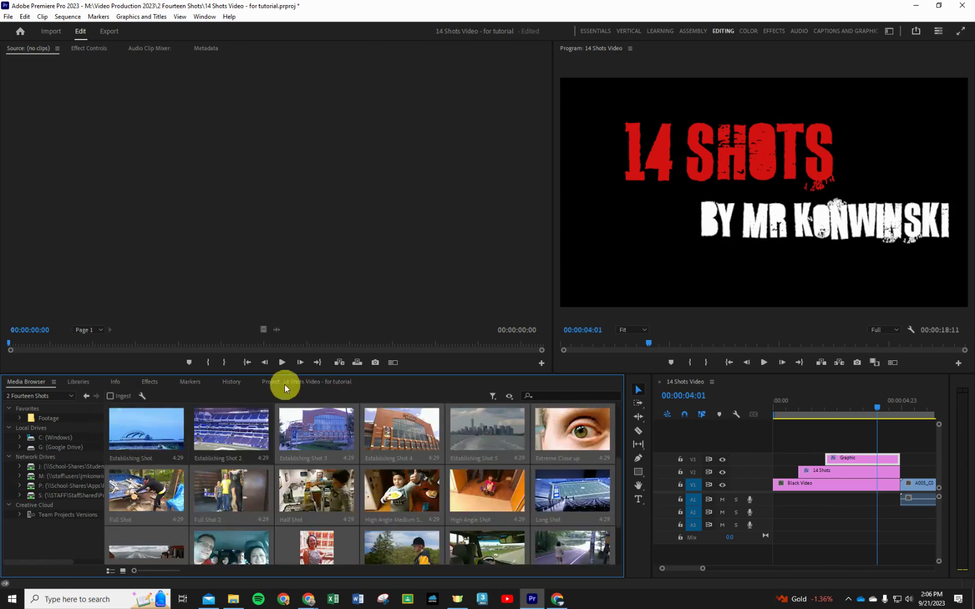
right_click(493, 490)
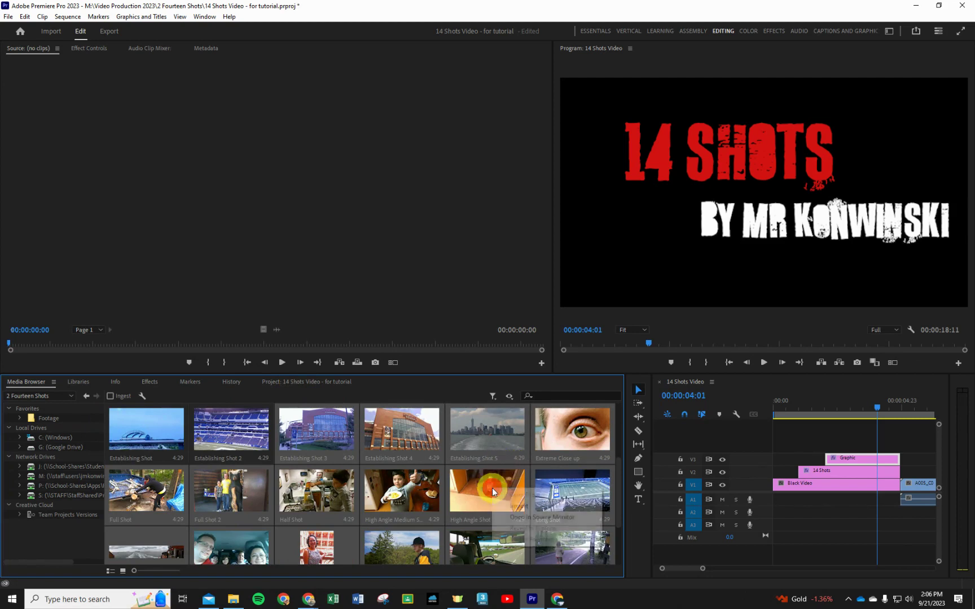
click(515, 505)
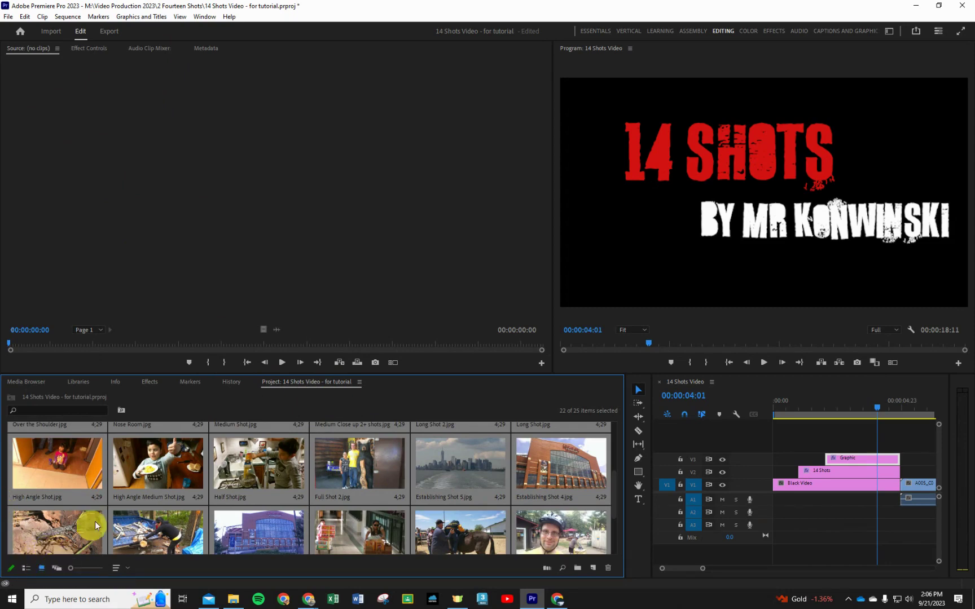
- Make the Project panel with the imported images narrower and taller, and save the project
scroll(190, 510, down, 5)
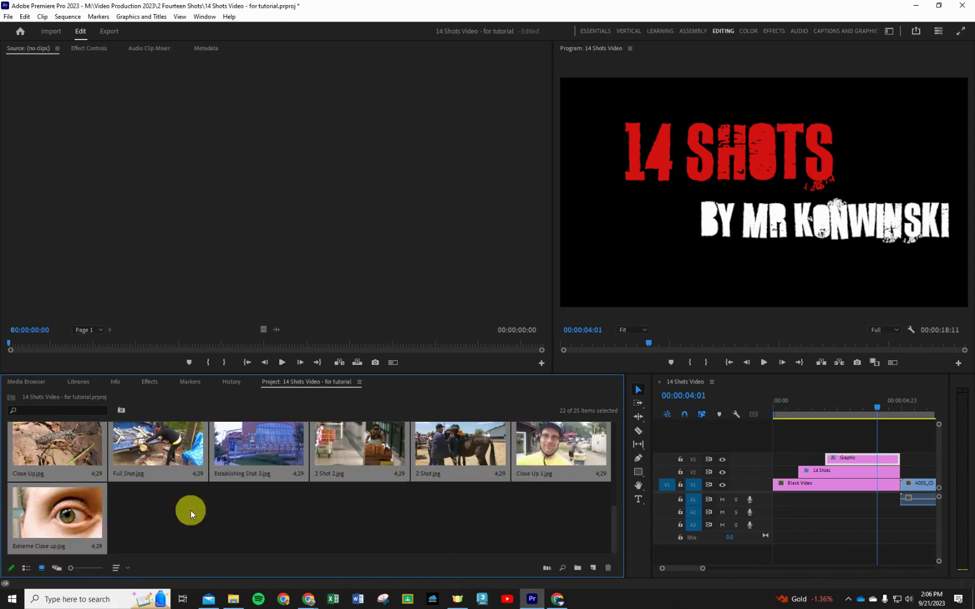
scroll(195, 507, up, 10)
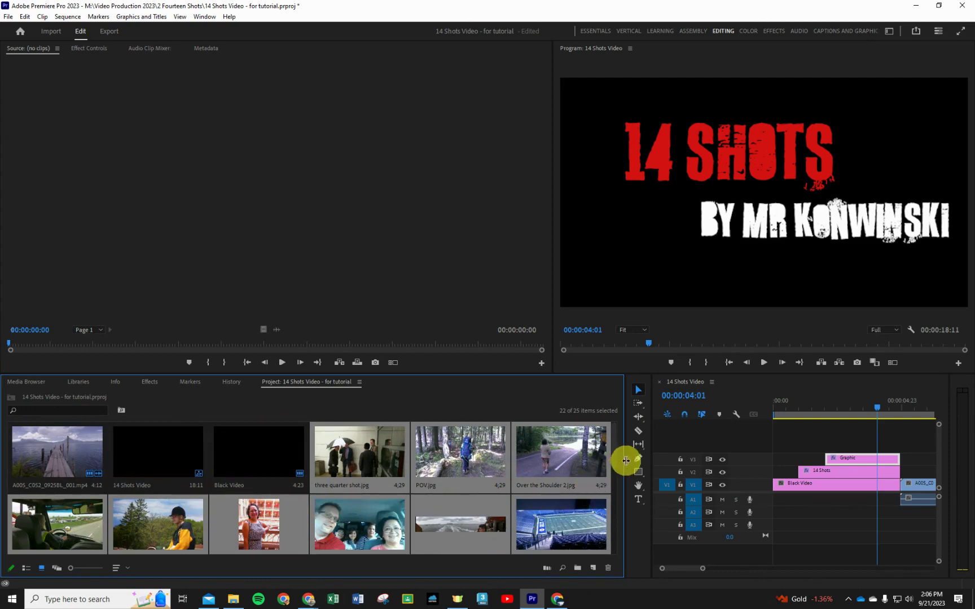
drag(625, 461, 309, 452)
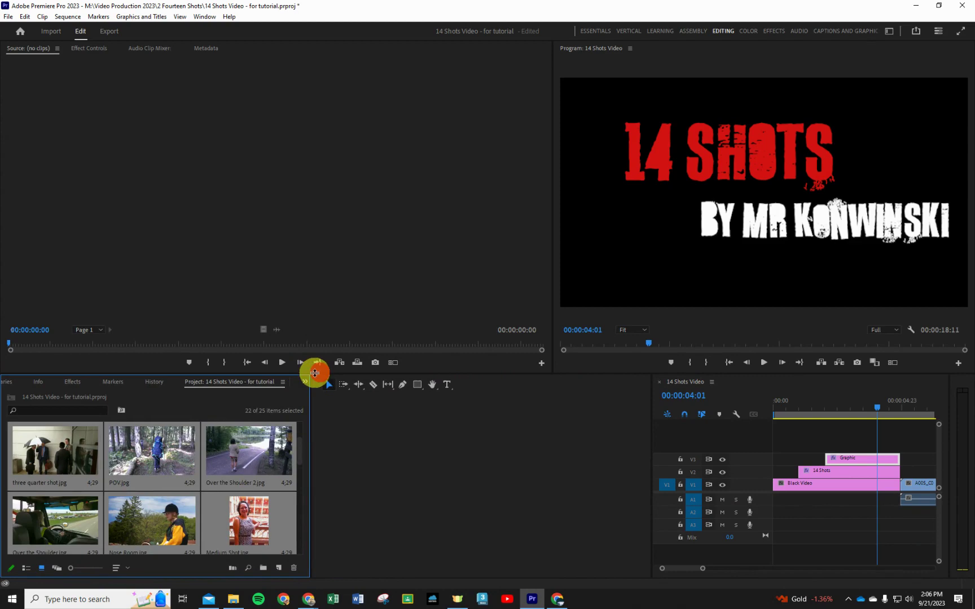
drag(315, 373, 313, 249)
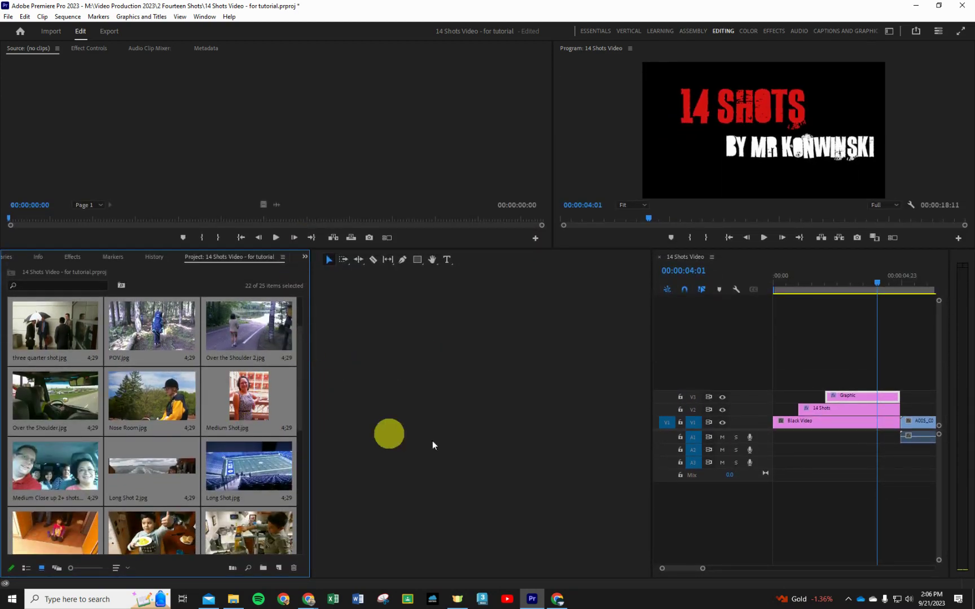
click(8, 16)
click(27, 155)
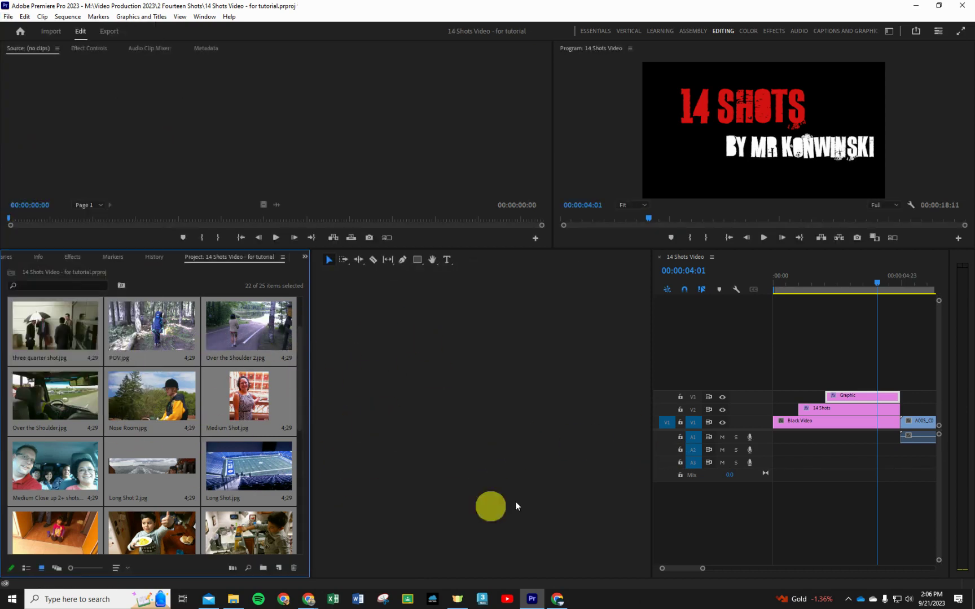
- Widen the Timeline panel to fill the empty space and move the playhead to 00:00:07:01 over the first A005_C052_0925BL_001.mp4 clip
drag(651, 472, 342, 457)
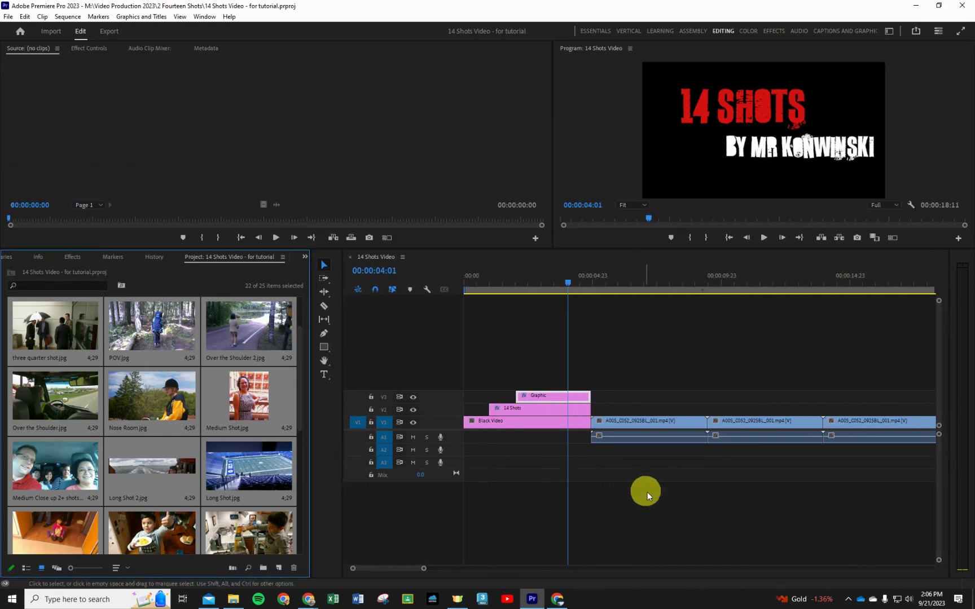
click(658, 434)
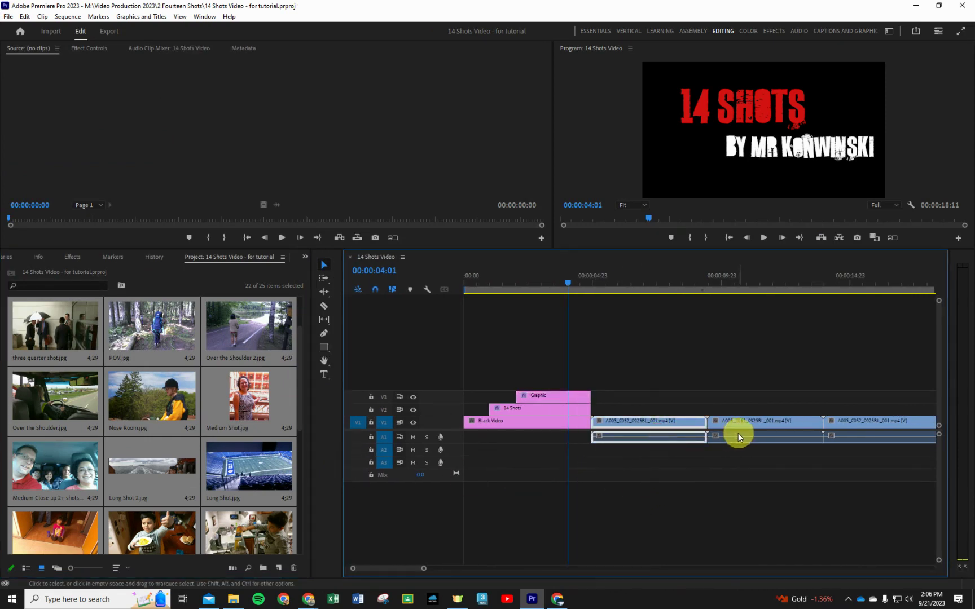
click(569, 280)
drag(569, 280, 645, 283)
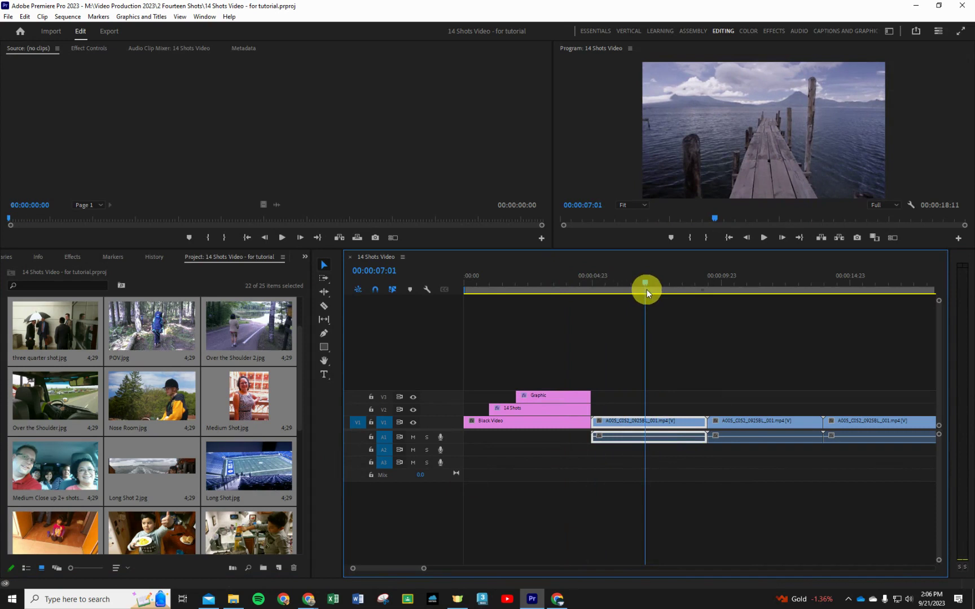
- Delete the three A005_C052_0925BL_001.mp4 clips and their audio from the timeline, keeping the title clips
shift+click(869, 433)
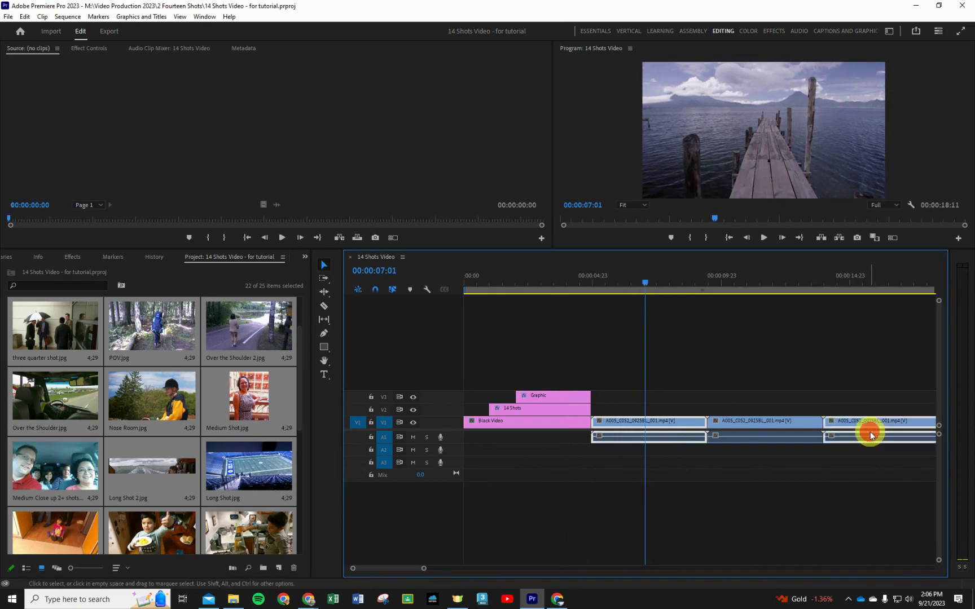
drag(668, 374, 886, 471)
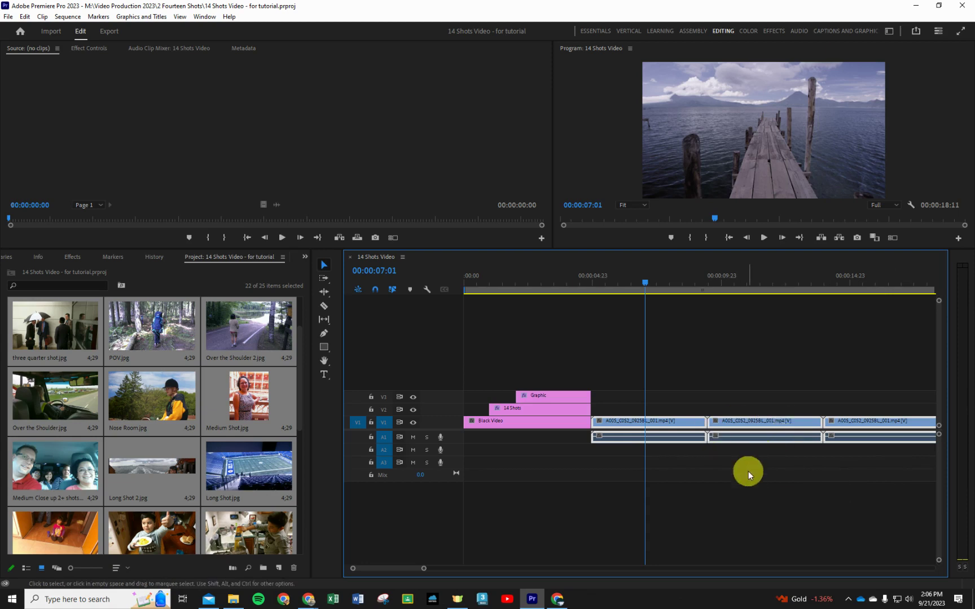
key(Delete)
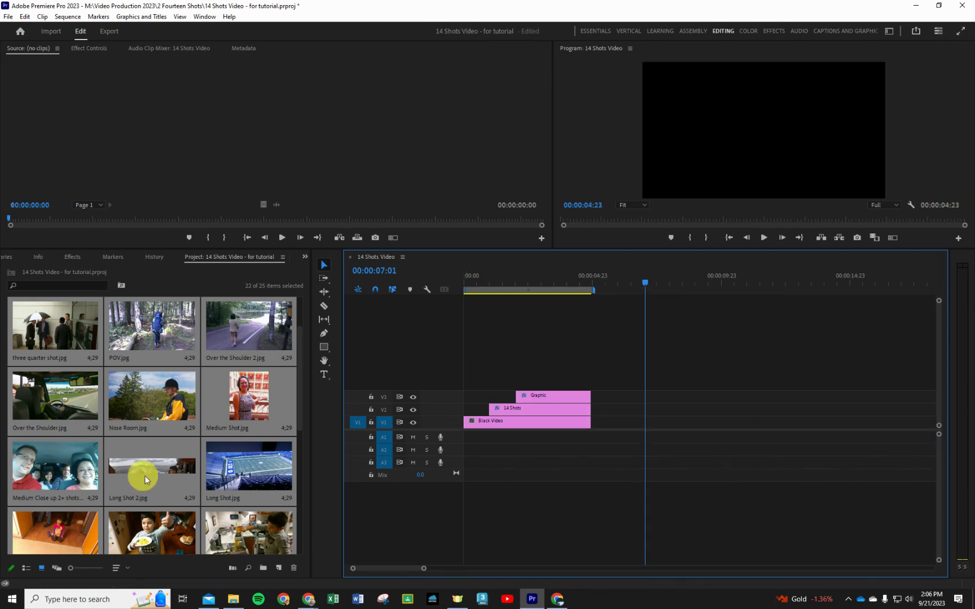
- Remove the A005_C052_0925BL_001.mp4 clip from the project's media
scroll(146, 473, up, 2)
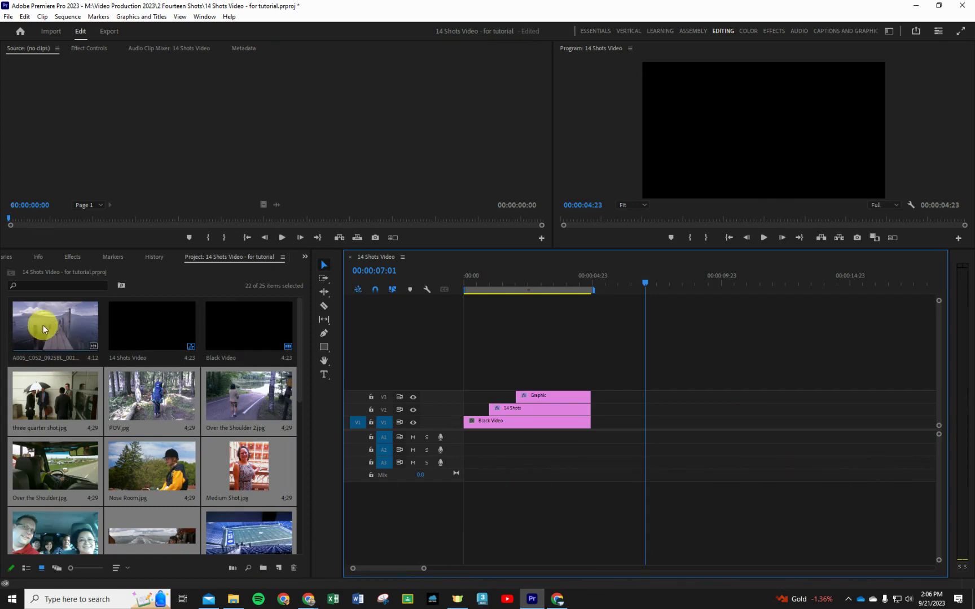
right_click(58, 323)
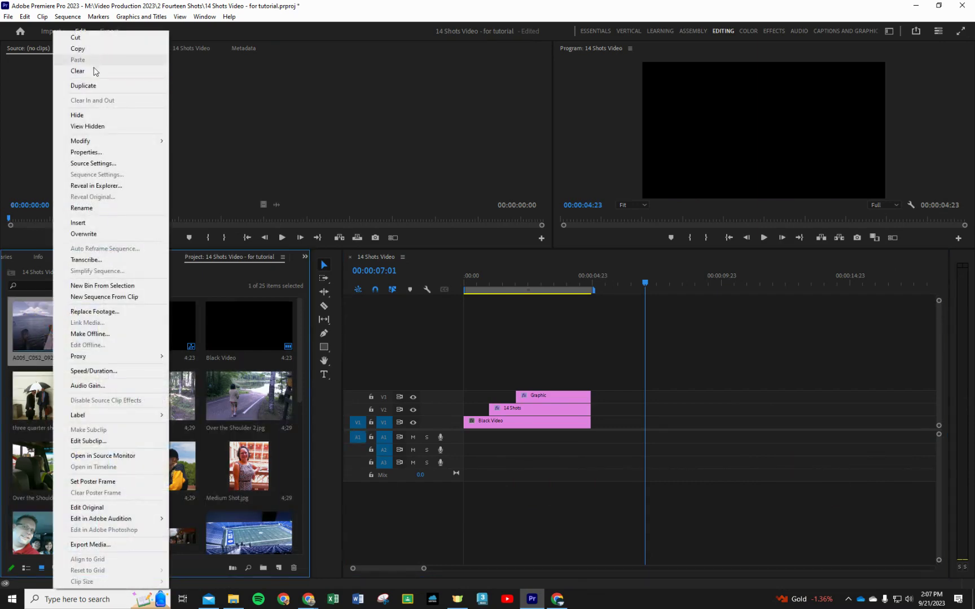
click(93, 71)
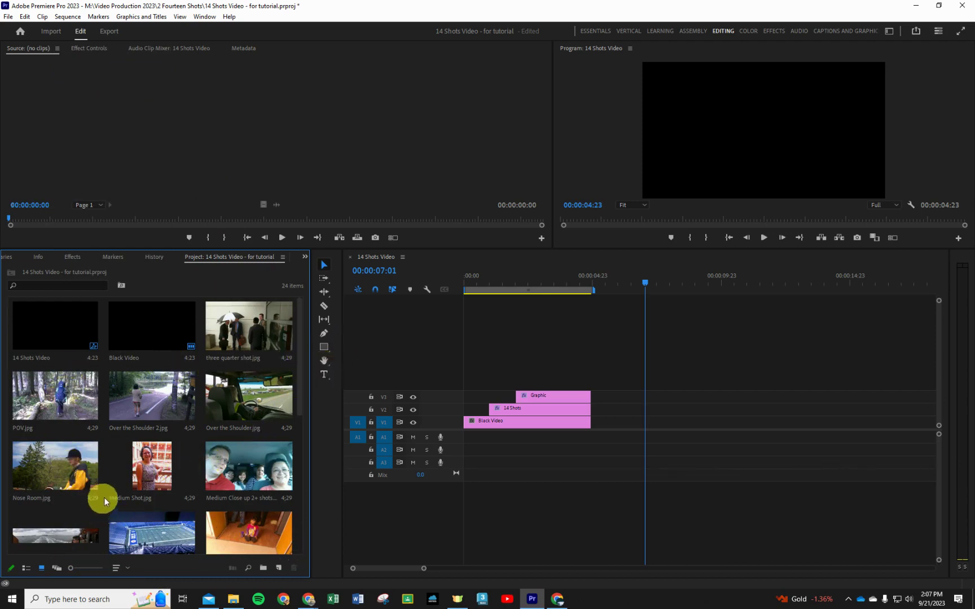
- Place Establishing Shot 3.jpg directly after the Black Video clip on track V1, followed by Long Shot 2.jpg
scroll(205, 438, down, 5)
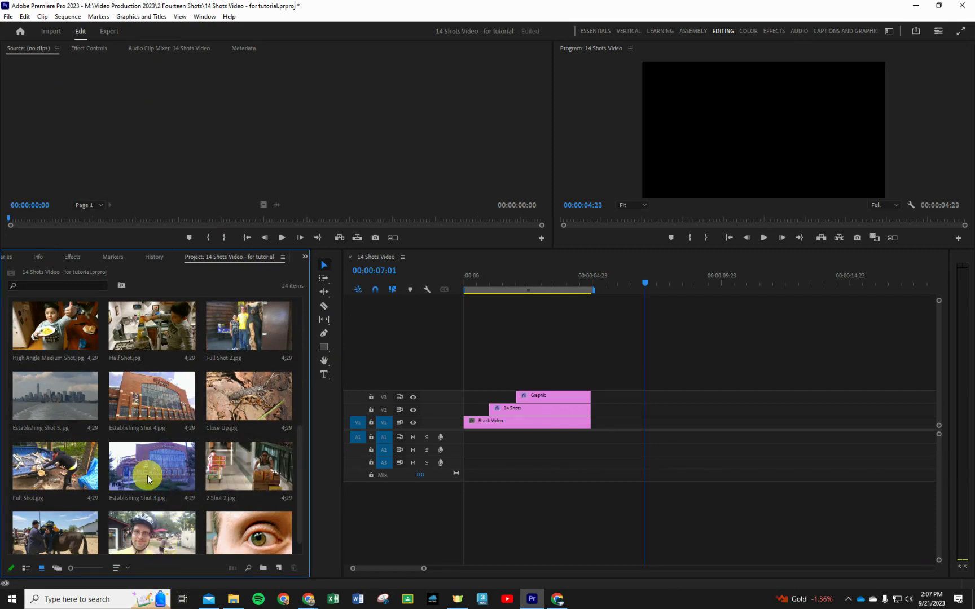
drag(154, 462, 592, 433)
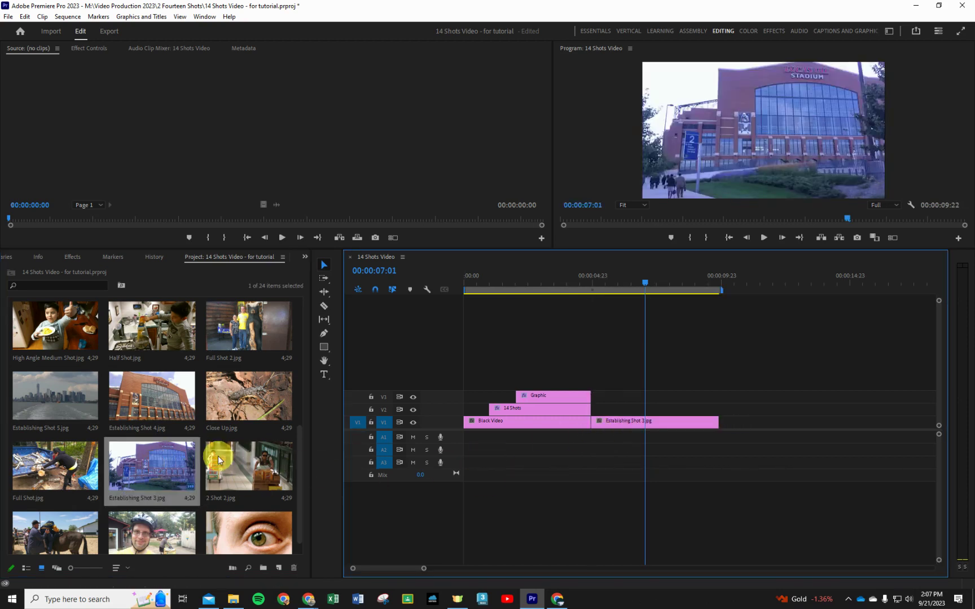
scroll(216, 459, down, 1)
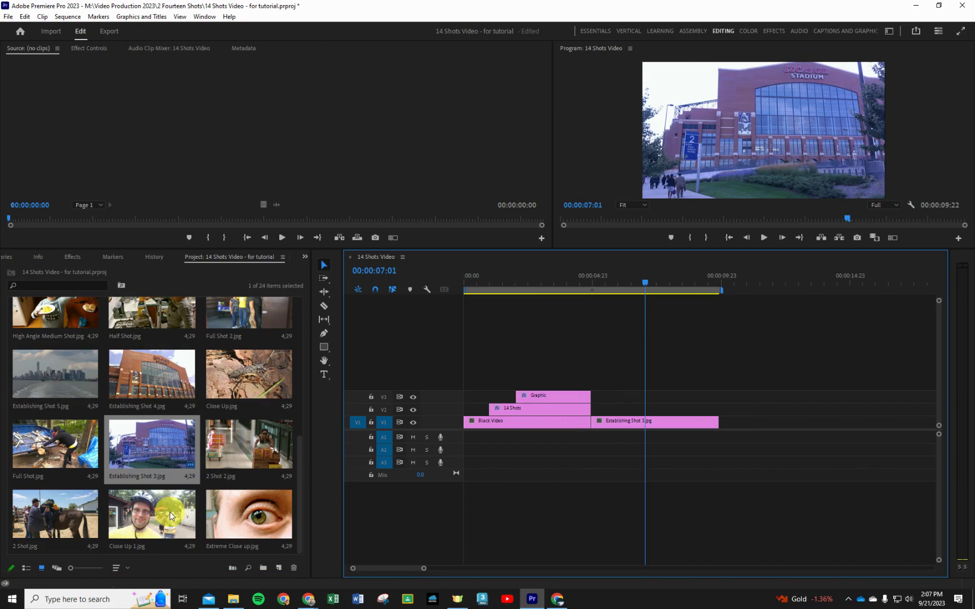
scroll(170, 511, up, 2)
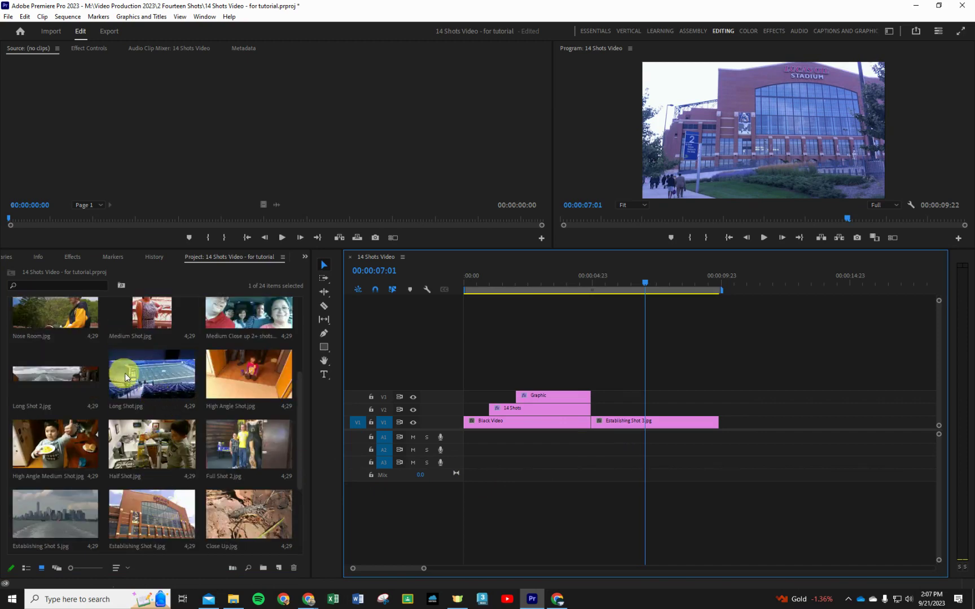
drag(54, 383, 714, 423)
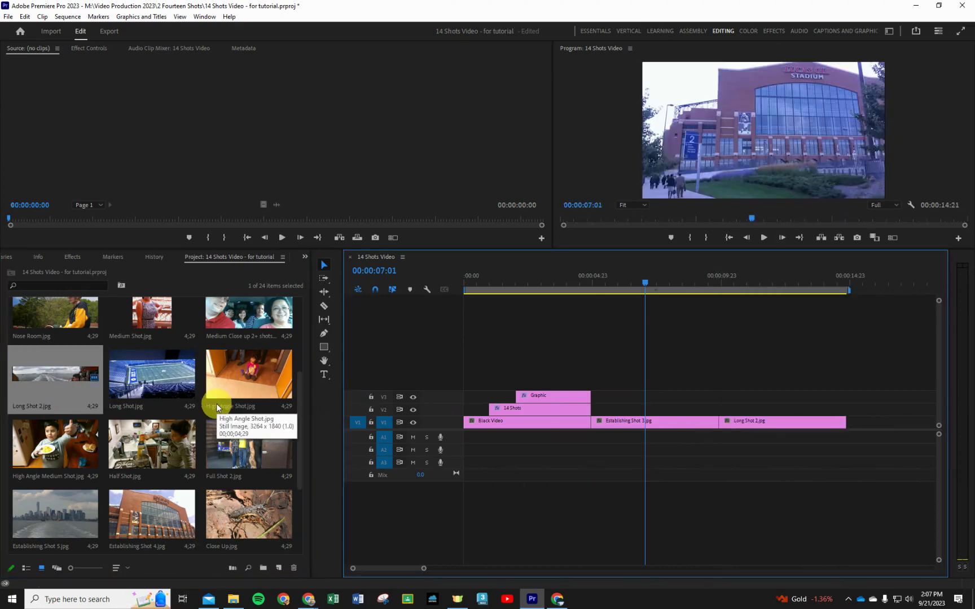
- Add Full Shot.jpg to track V1 directly after Long Shot 2.jpg, and save the project
scroll(216, 404, down, 2)
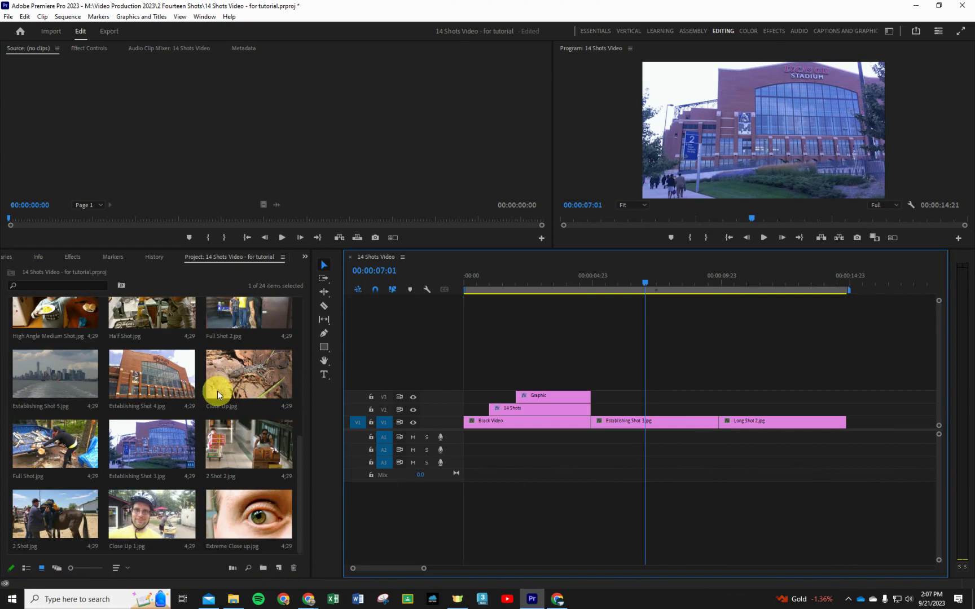
drag(45, 451, 852, 427)
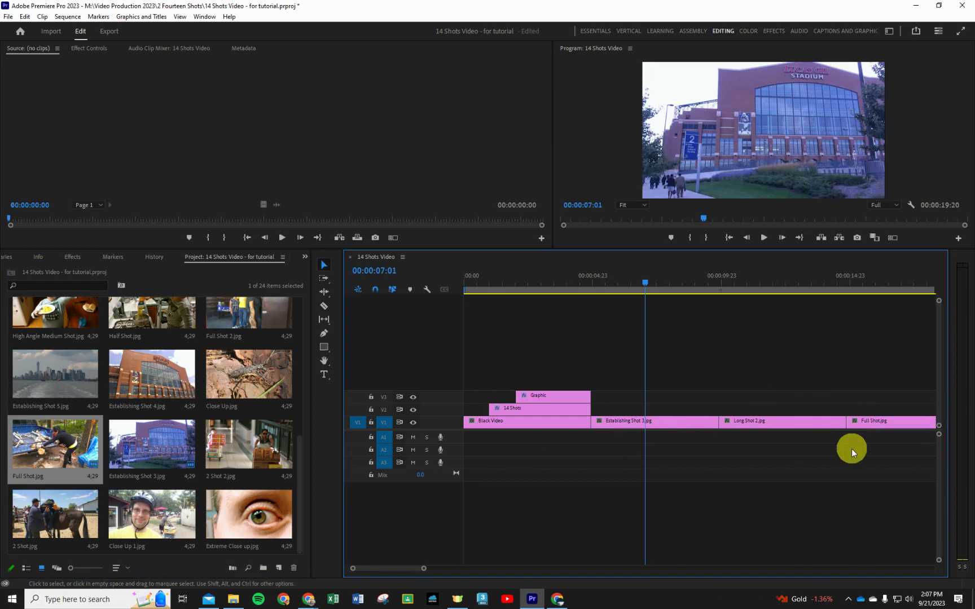
click(9, 18)
click(59, 155)
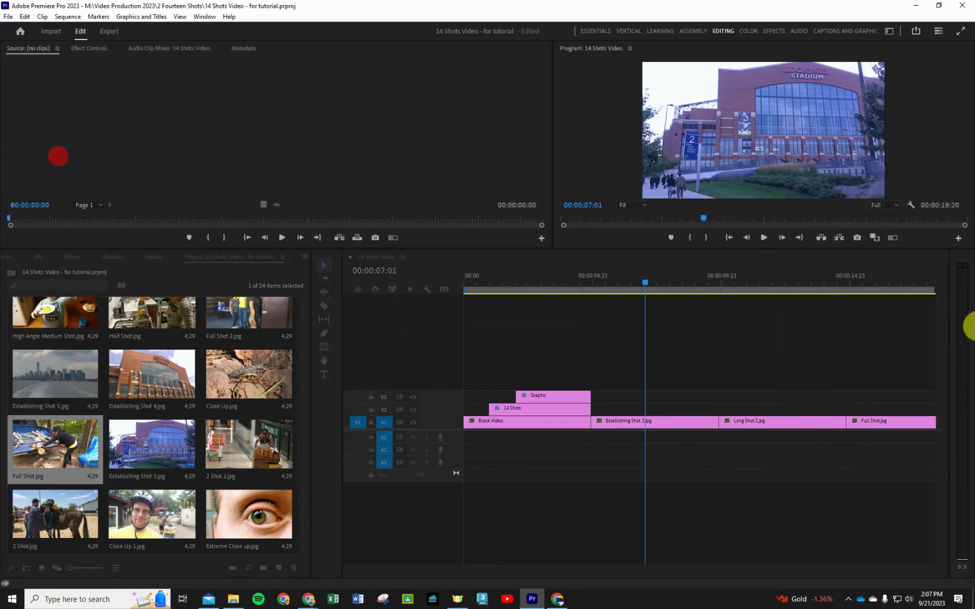